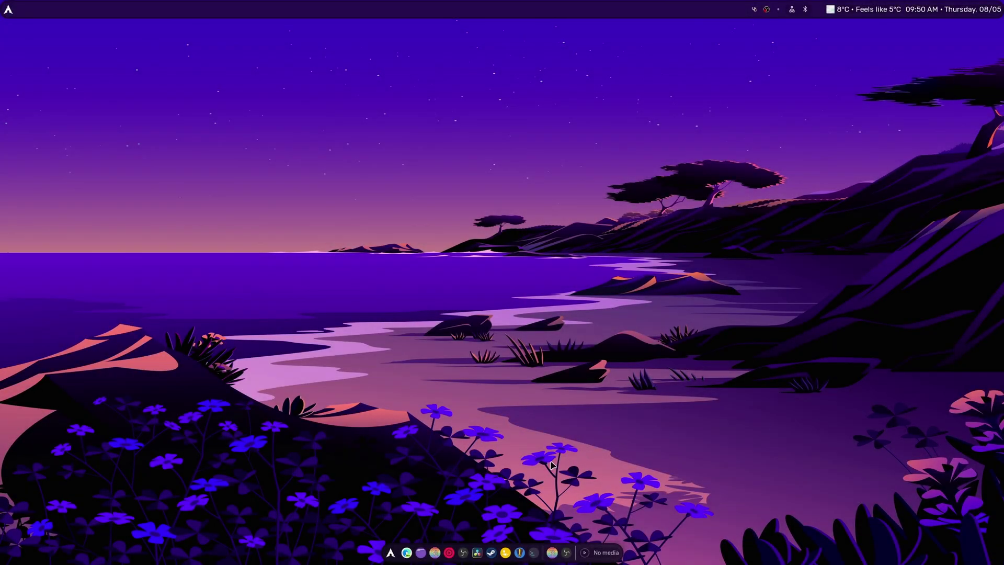
# Step: Open HyprMenu from the dock and scroll through its alphabetical app grid
pyautogui.click(391, 552)
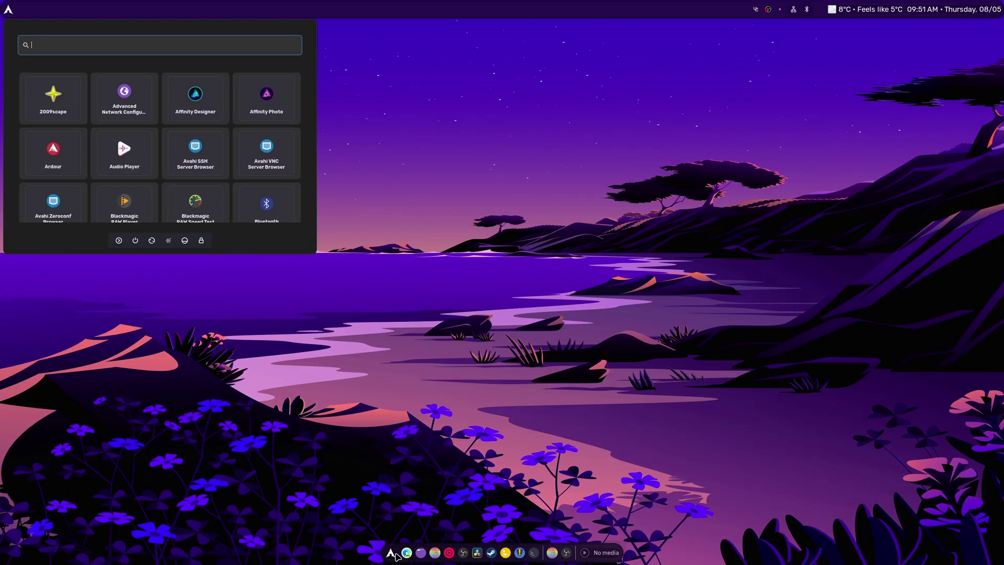
pyautogui.scroll(-3, 168, 152)
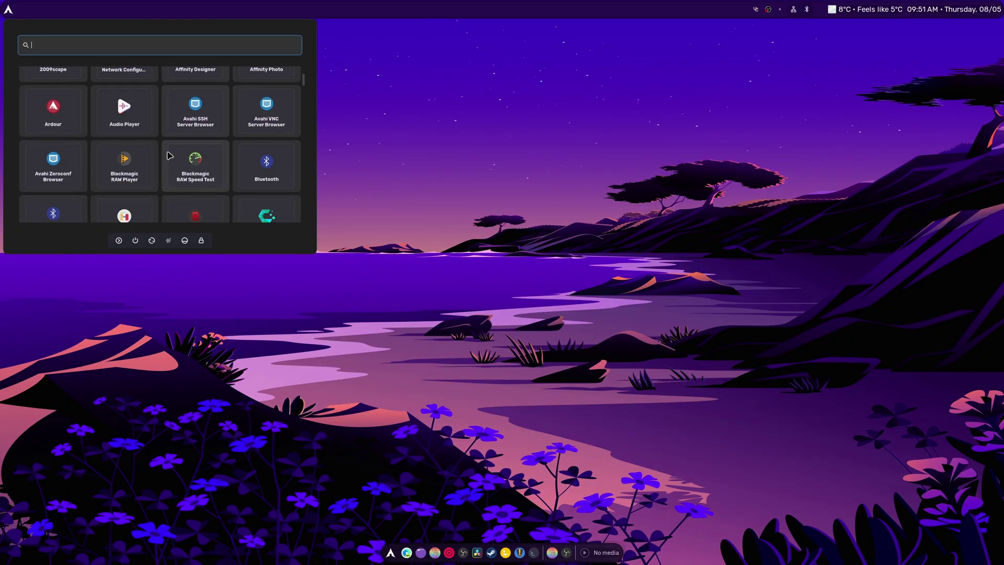
pyautogui.scroll(3, 168, 200)
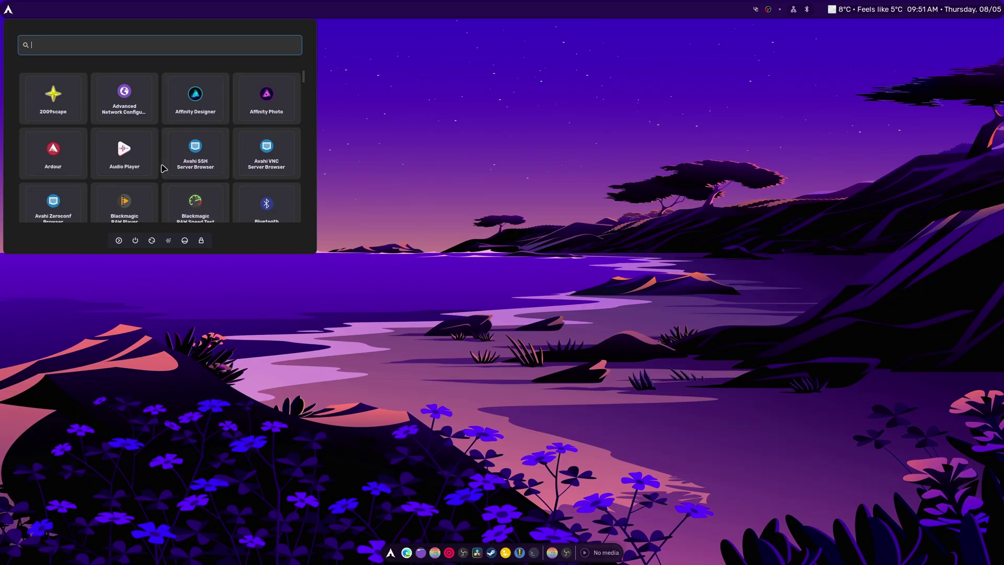
pyautogui.write('cid')
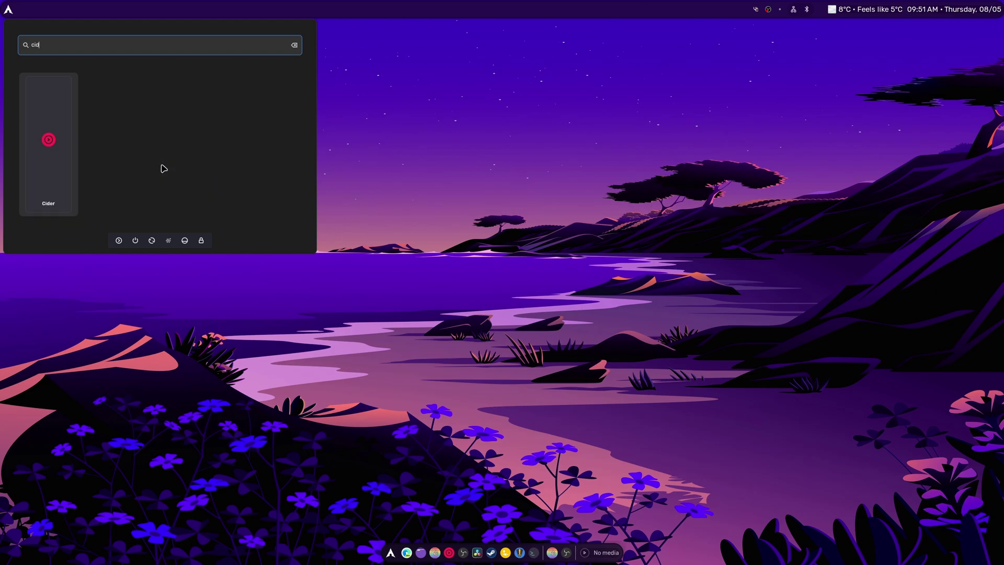
pyautogui.press('BackSpace')
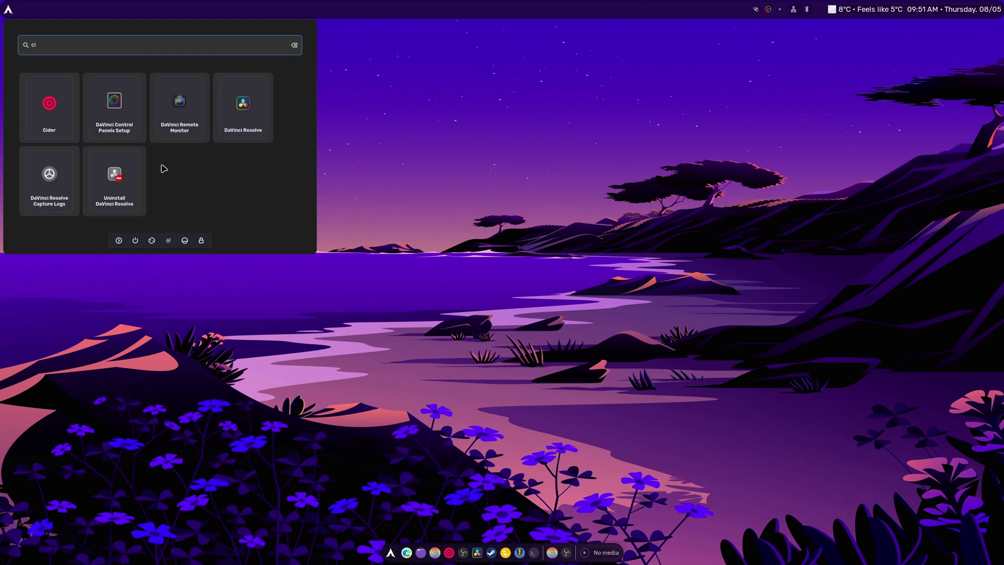
pyautogui.press('BackSpace')
pyautogui.press('BackSpace')
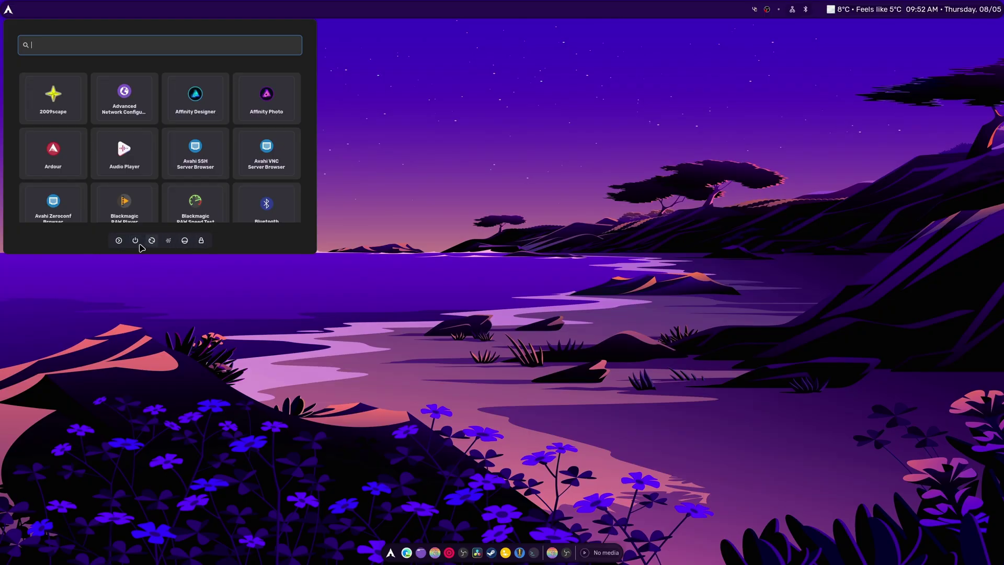
# Step: Cancel the logout prompt, then toggle the launcher and scroll its app grid
pyautogui.click(119, 241)
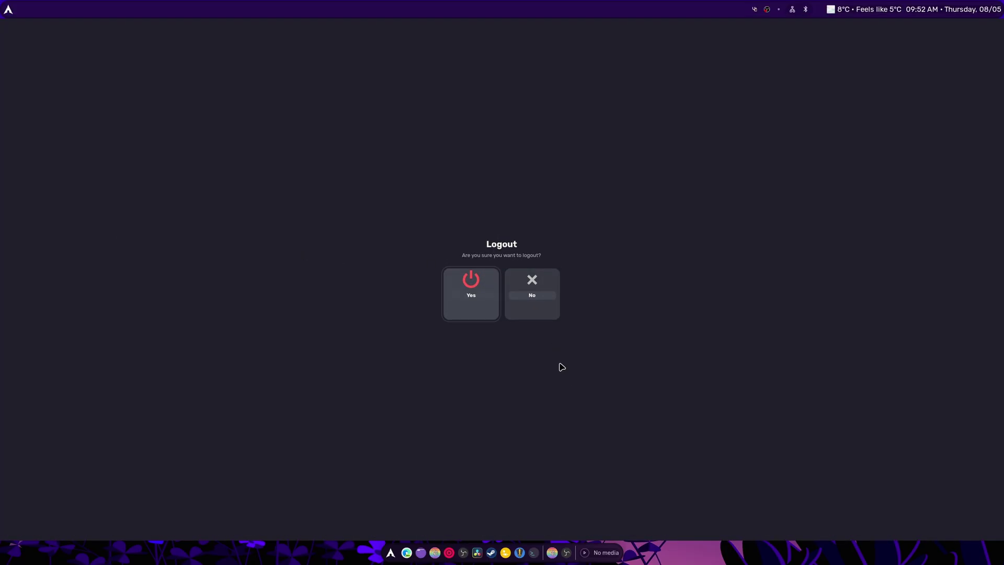
pyautogui.click(542, 302)
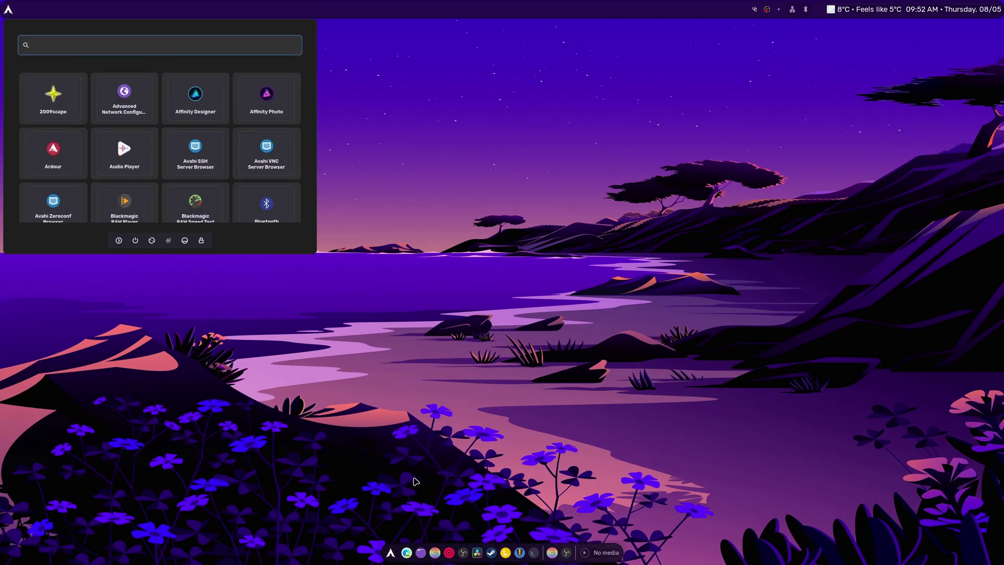
pyautogui.press('super')
# Step: Dismiss the launcher with Escape, leaving the bare beach wallpaper visible
pyautogui.press('super')
pyautogui.press('super')
pyautogui.press('super')
pyautogui.scroll(-3, 176, 157)
pyautogui.scroll(3, 176, 161)
pyautogui.press('Escape')
pyautogui.press('super')
pyautogui.press('Escape')
pyautogui.press('super')
pyautogui.press('Escape')
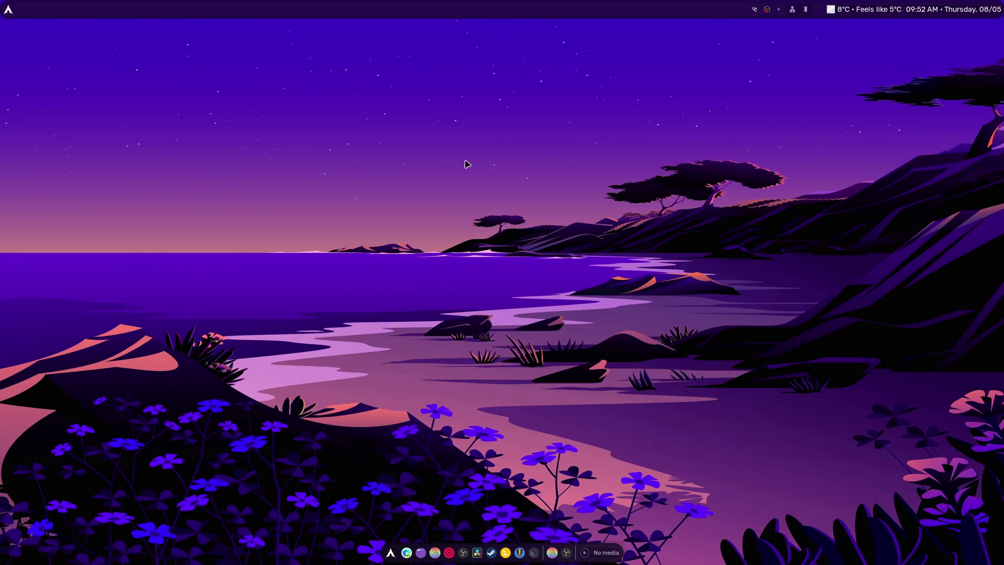
# Step: Expand and close the colour scheme settings, toggling the app launcher
pyautogui.click(565, 67)
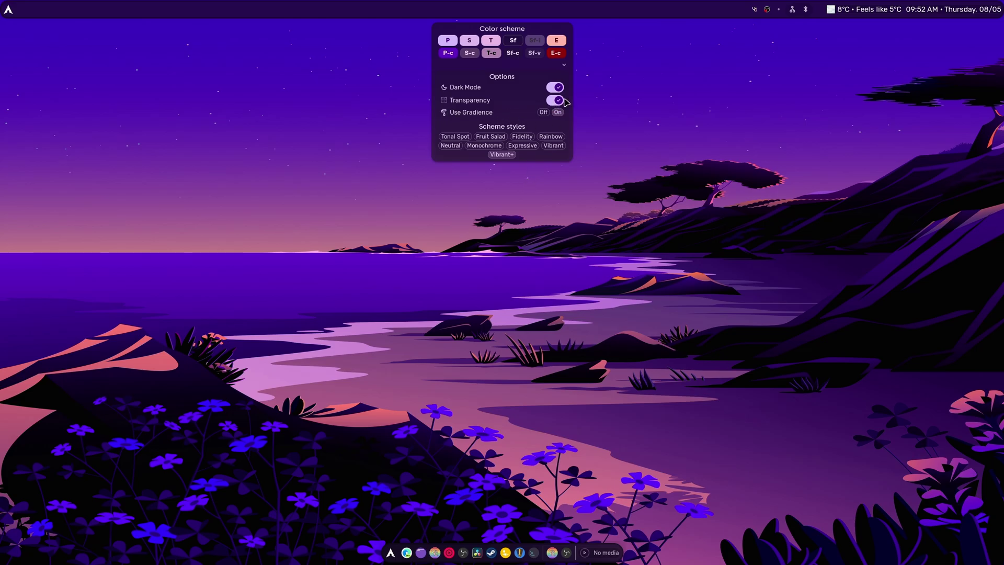
pyautogui.click(594, 234)
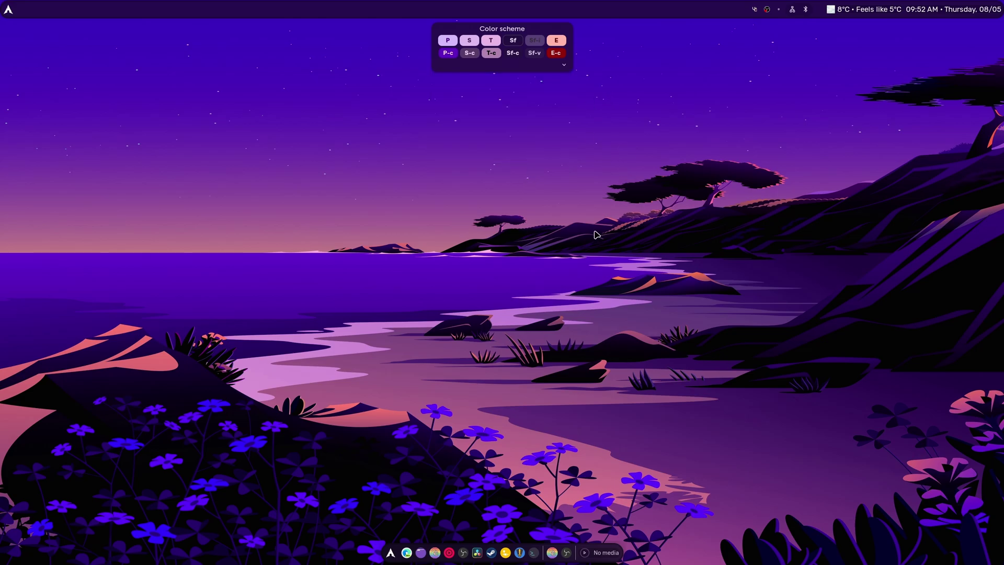
pyautogui.click(9, 10)
pyautogui.click(10, 11)
pyautogui.click(9, 11)
pyautogui.click(9, 10)
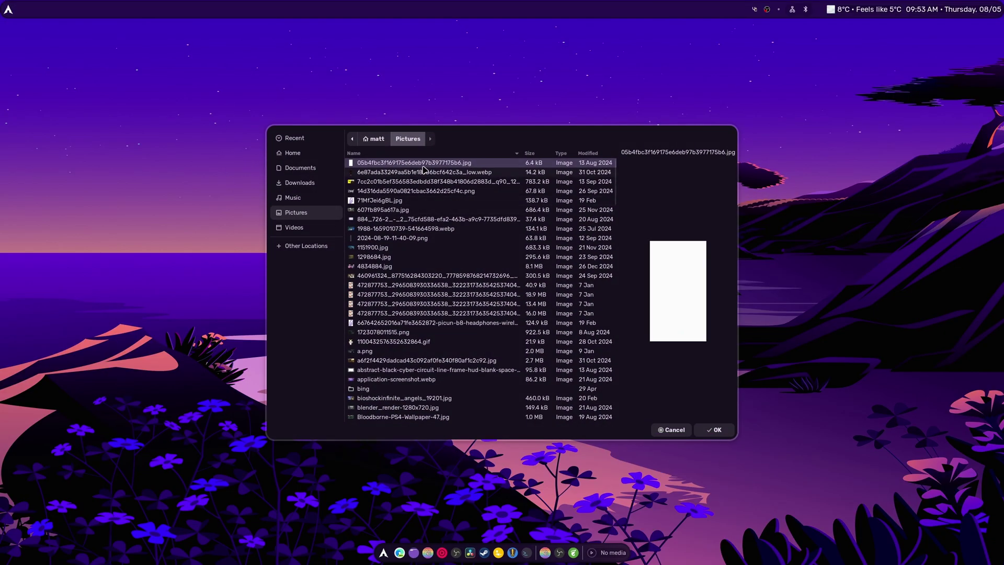
# Step: Pick Study-table.png from Pictures > wallpapers as the desktop wallpaper
pyautogui.click(560, 153)
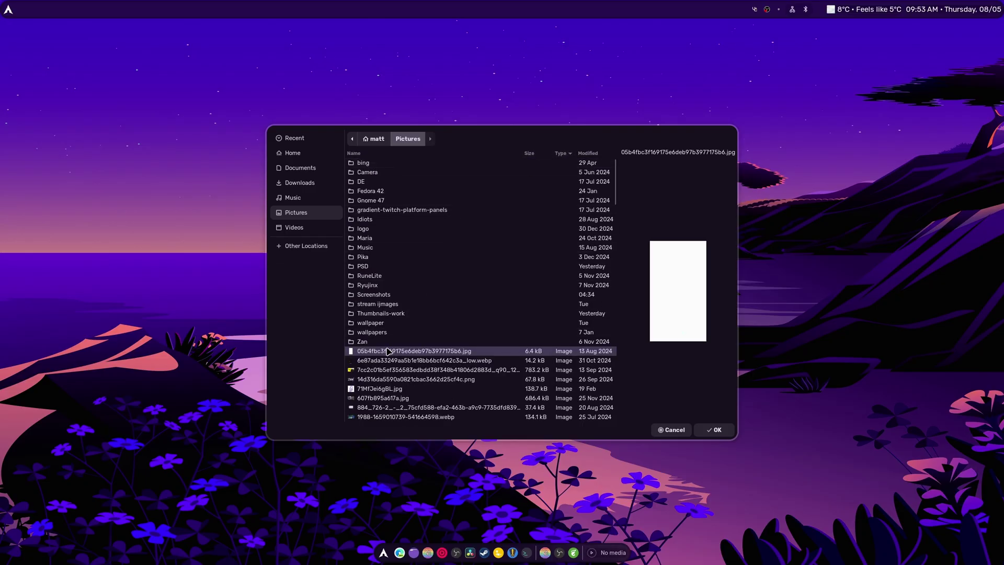
pyautogui.doubleClick(372, 333)
pyautogui.click(376, 154)
pyautogui.click(377, 154)
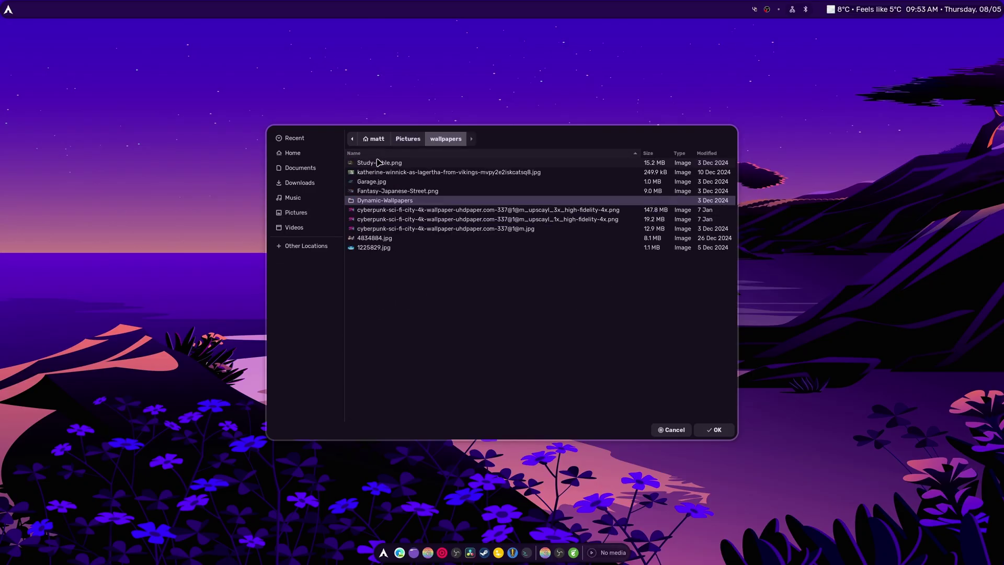
pyautogui.doubleClick(374, 163)
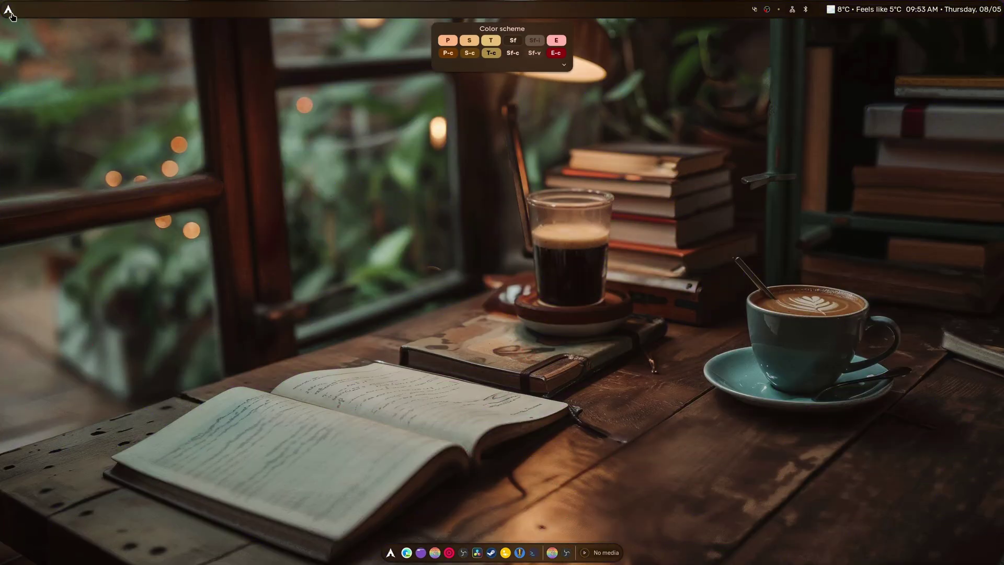
pyautogui.click(10, 13)
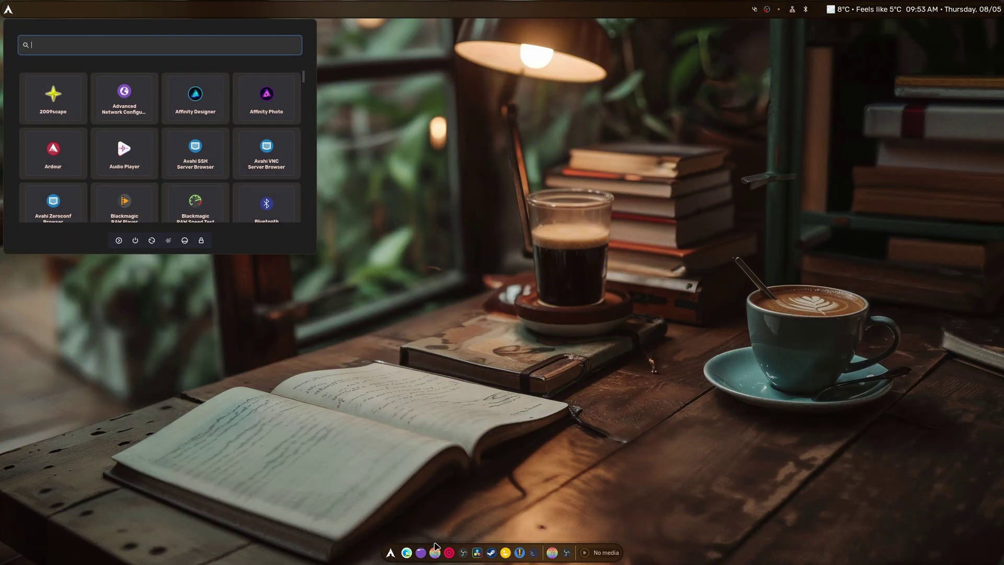
pyautogui.click(421, 553)
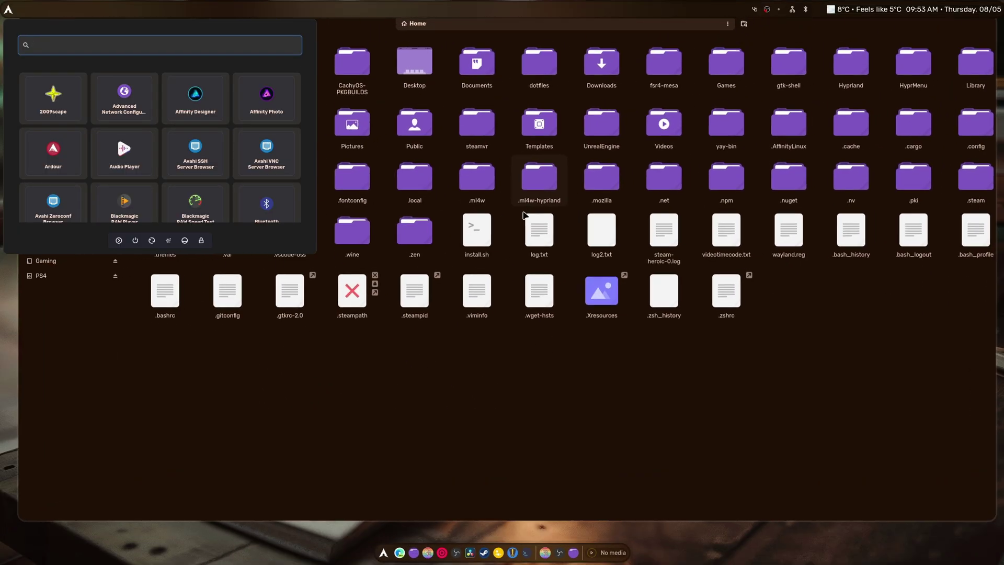
pyautogui.press('super')
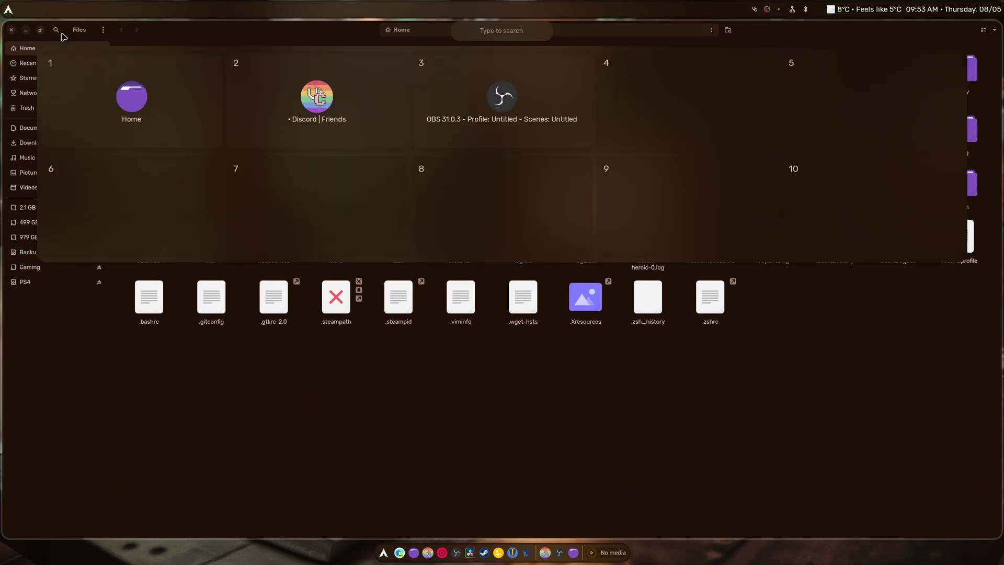
pyautogui.press('Escape')
pyautogui.click(11, 30)
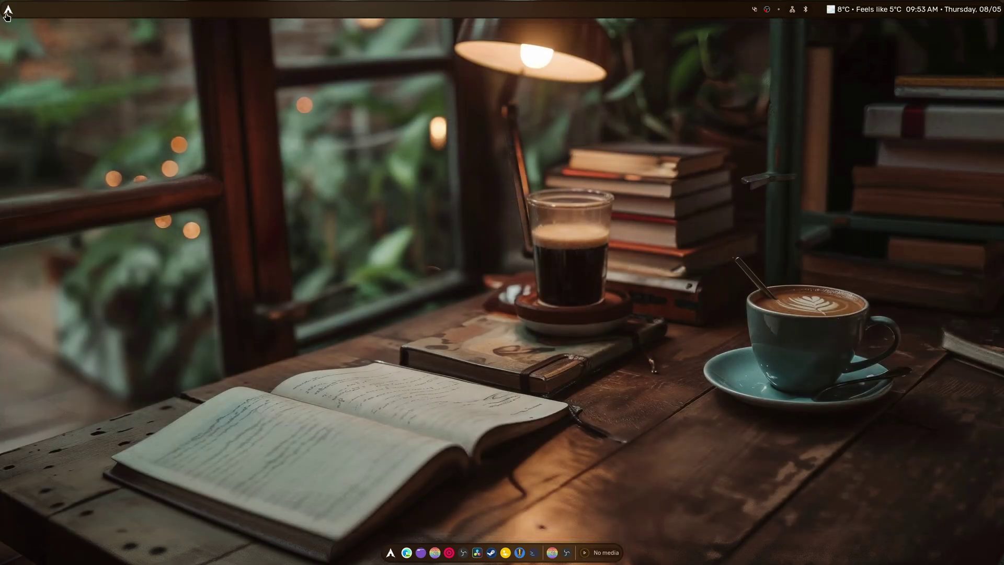
pyautogui.click(8, 10)
pyautogui.click(7, 10)
# Step: Move the three old config files in ~/.config/hyprmenu to the trash
pyautogui.click(421, 552)
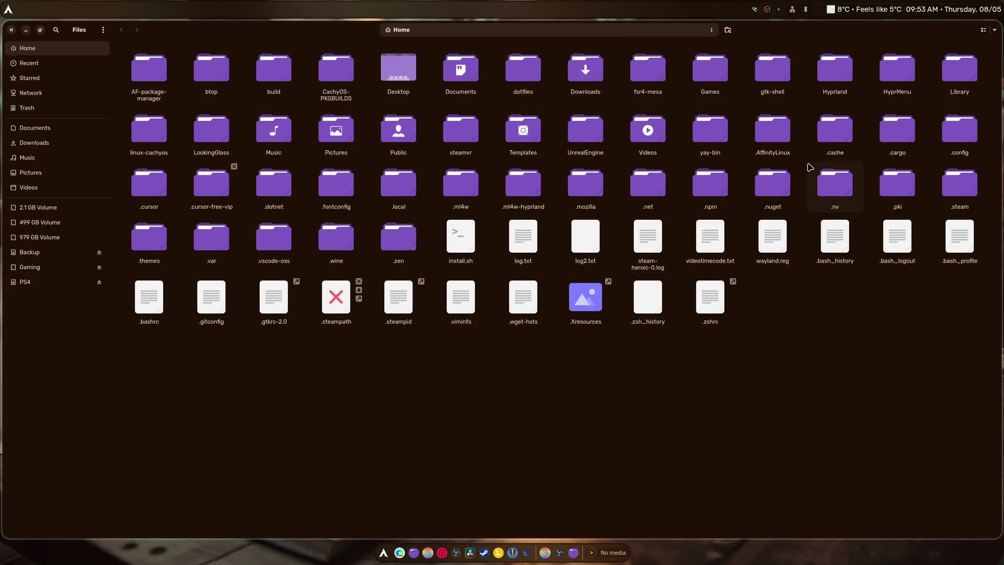
pyautogui.doubleClick(951, 145)
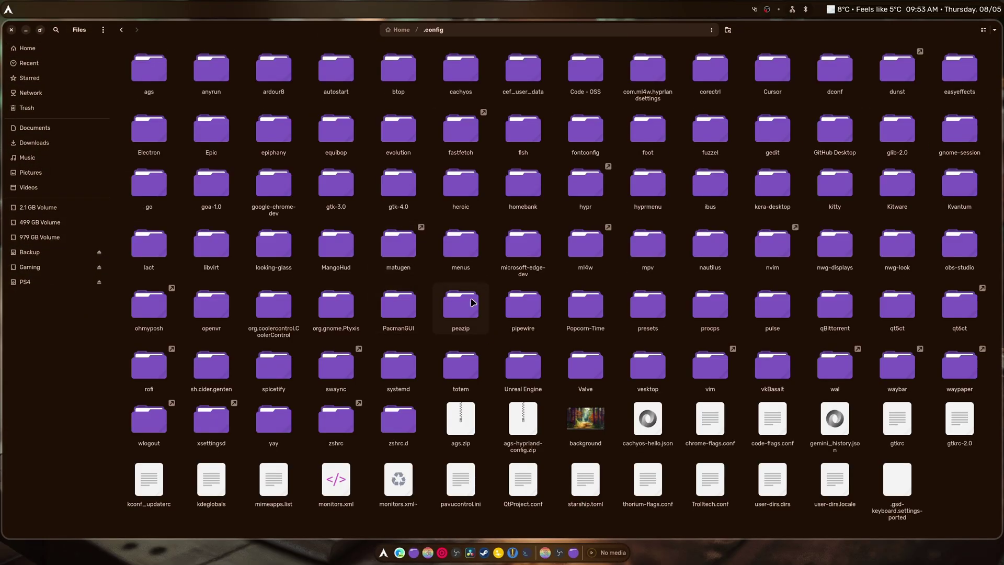
pyautogui.doubleClick(646, 191)
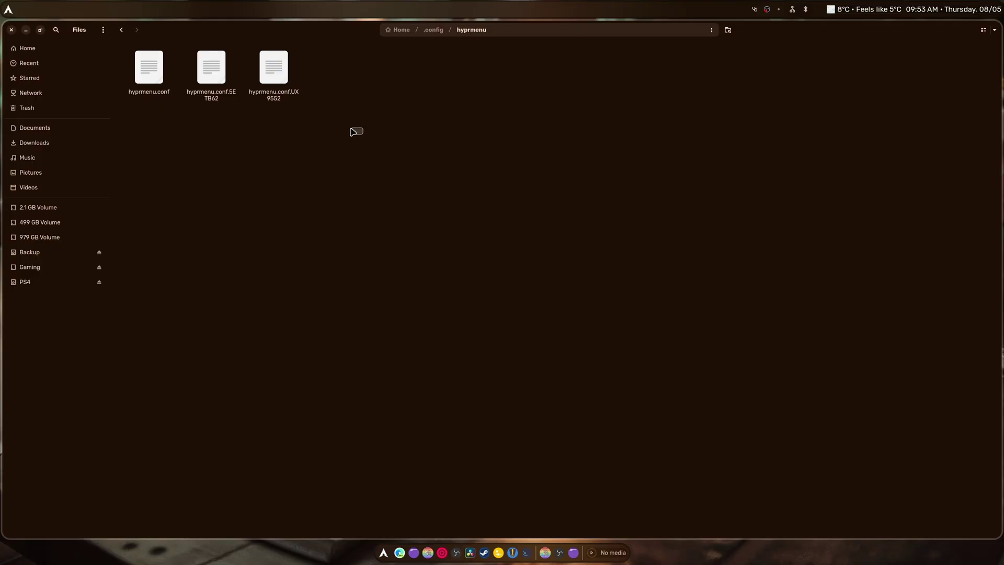
pyautogui.moveTo(359, 134); pyautogui.dragTo(132, 81)
pyautogui.rightClick(132, 81)
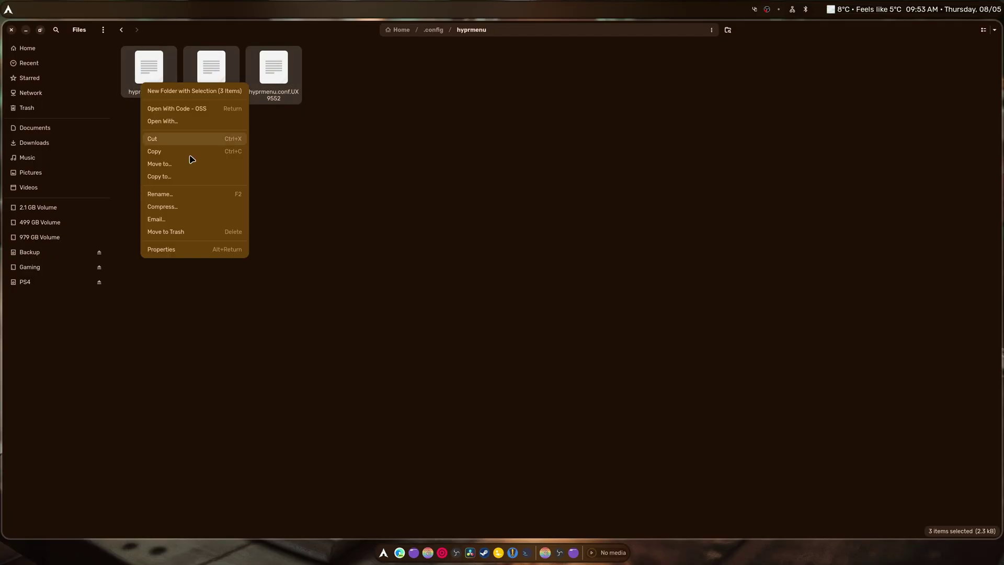
pyautogui.click(195, 229)
# Step: Open hyprmenu.conf in Code - OSS
pyautogui.click(8, 10)
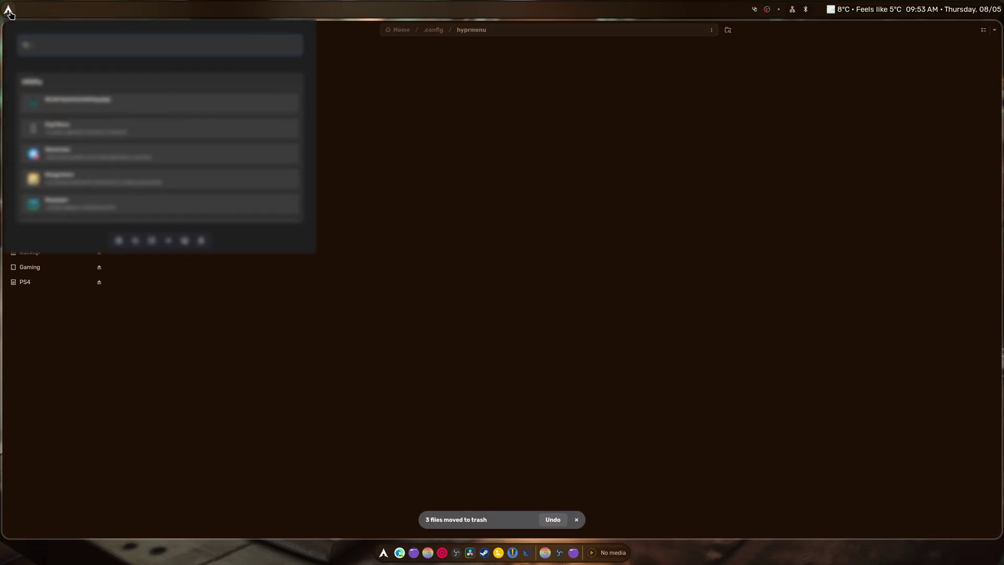
pyautogui.click(434, 173)
pyautogui.rightClick(151, 77)
pyautogui.click(319, 124)
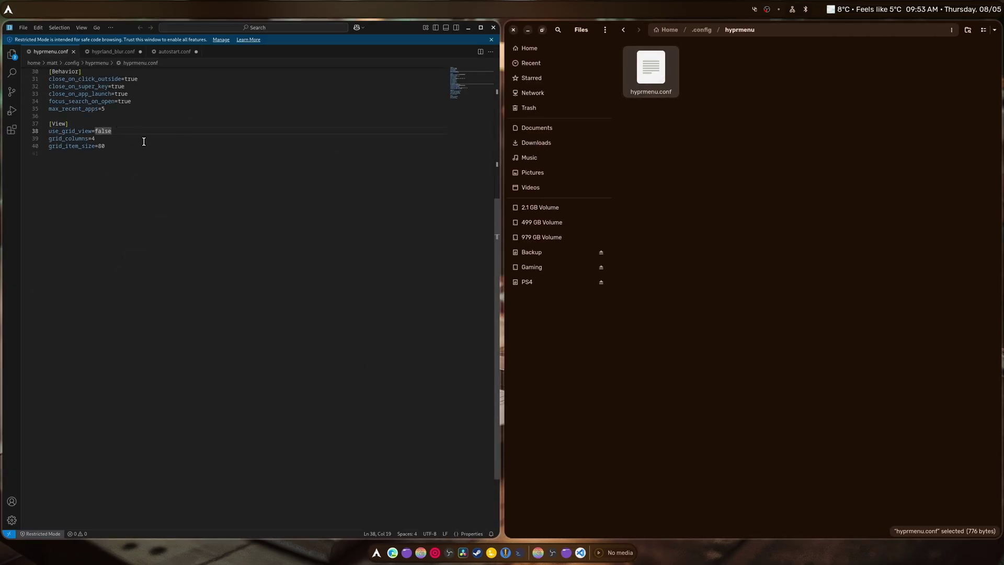
# Step: Set blur_radius on line 17 to 0 and preview the launcher
pyautogui.scroll(9, 143, 157)
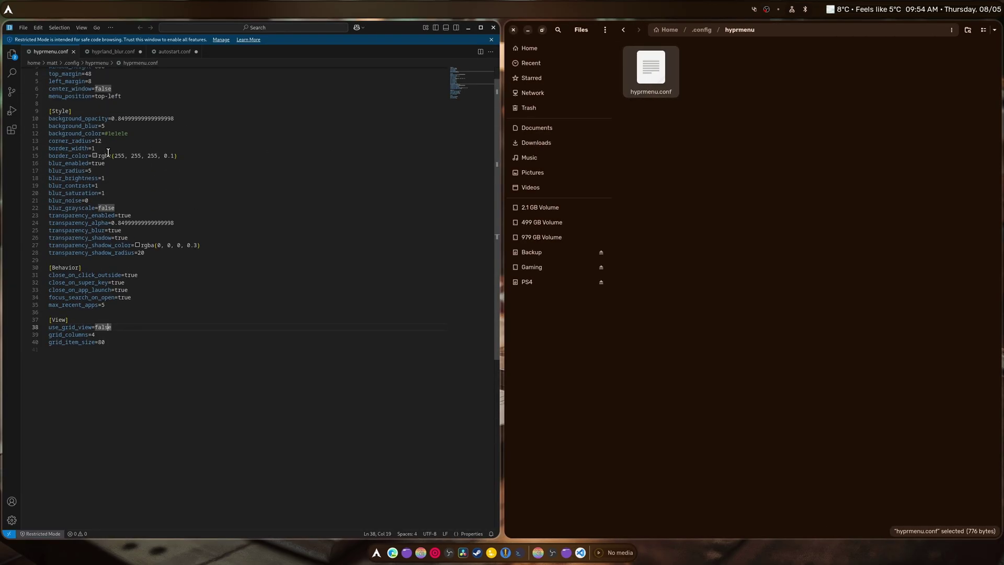
pyautogui.click(97, 171)
pyautogui.press('BackSpace')
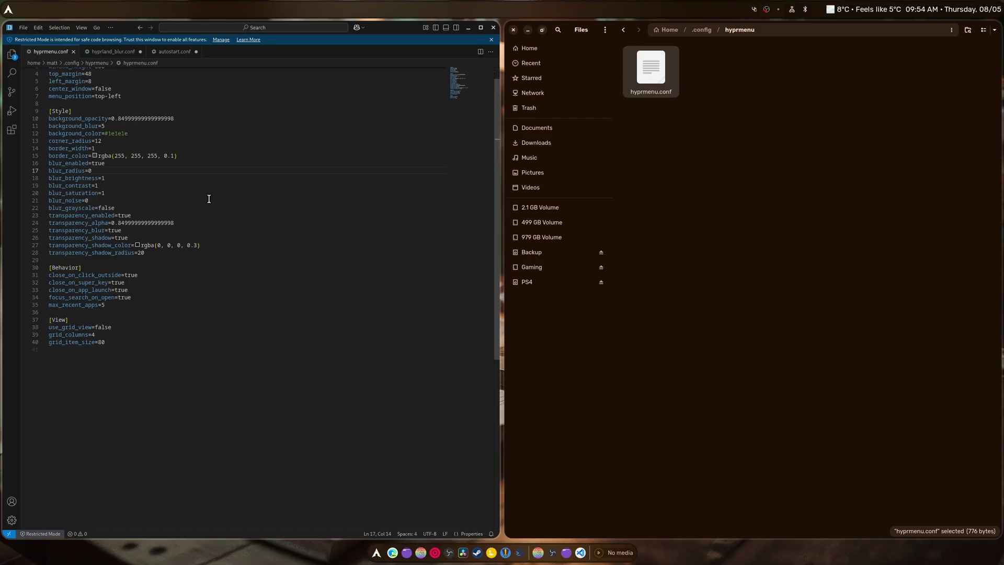
pyautogui.click(8, 10)
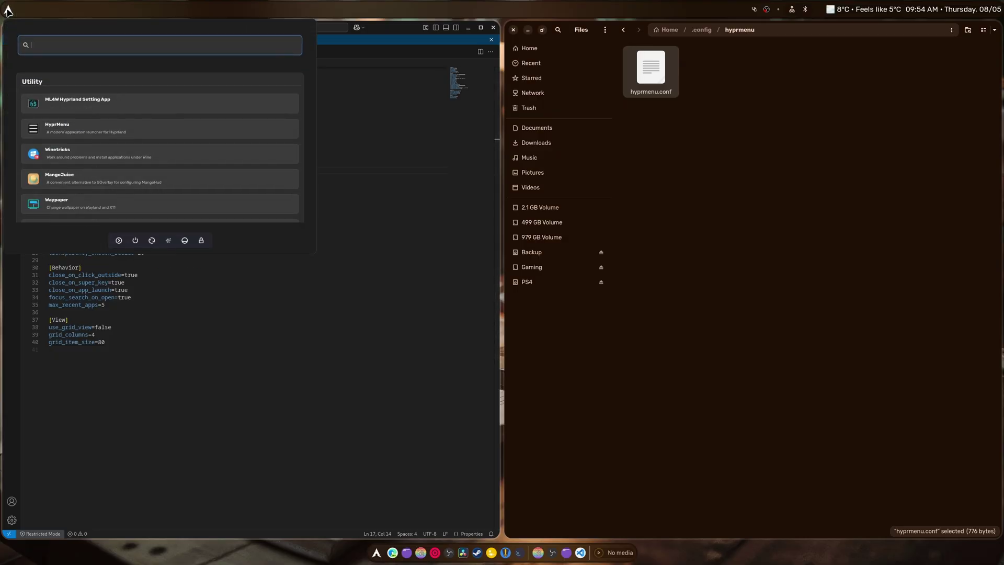
pyautogui.click(8, 9)
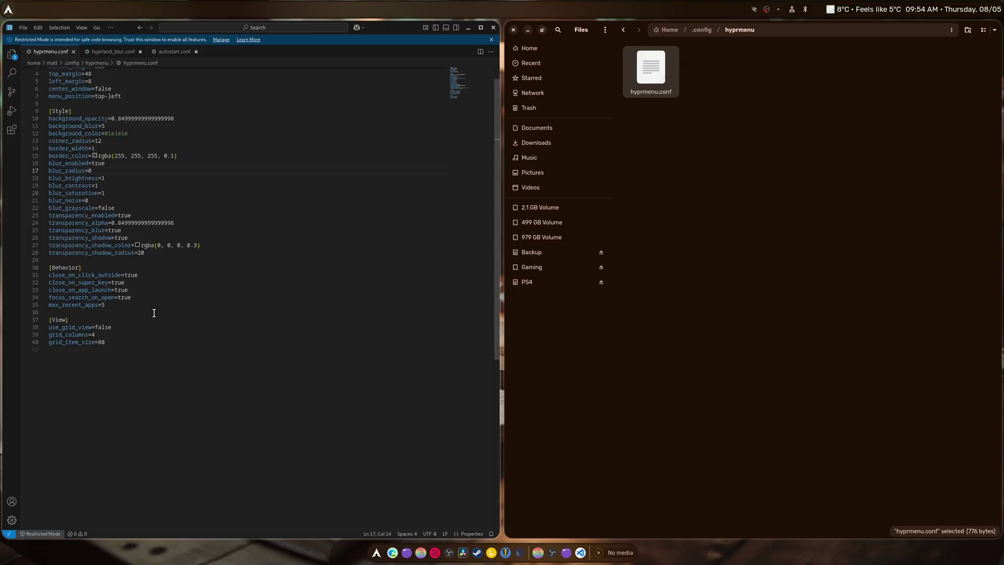
# Step: Change use_grid_view on line 38 to true, save, and preview the grid
pyautogui.click(113, 328)
pyautogui.press('BackSpace')
pyautogui.write('true')
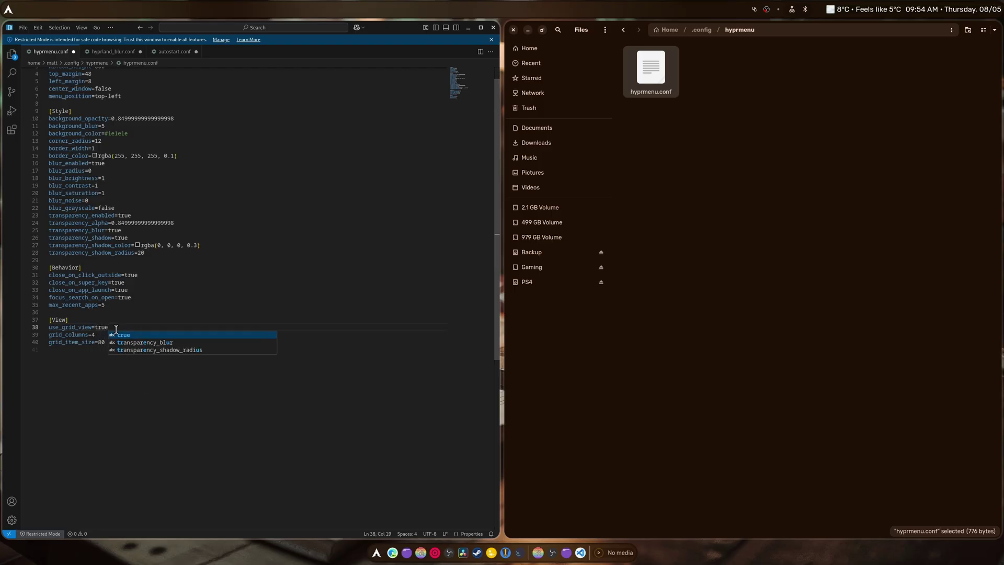
pyautogui.hotkey('ctrl', 's')
pyautogui.click(7, 10)
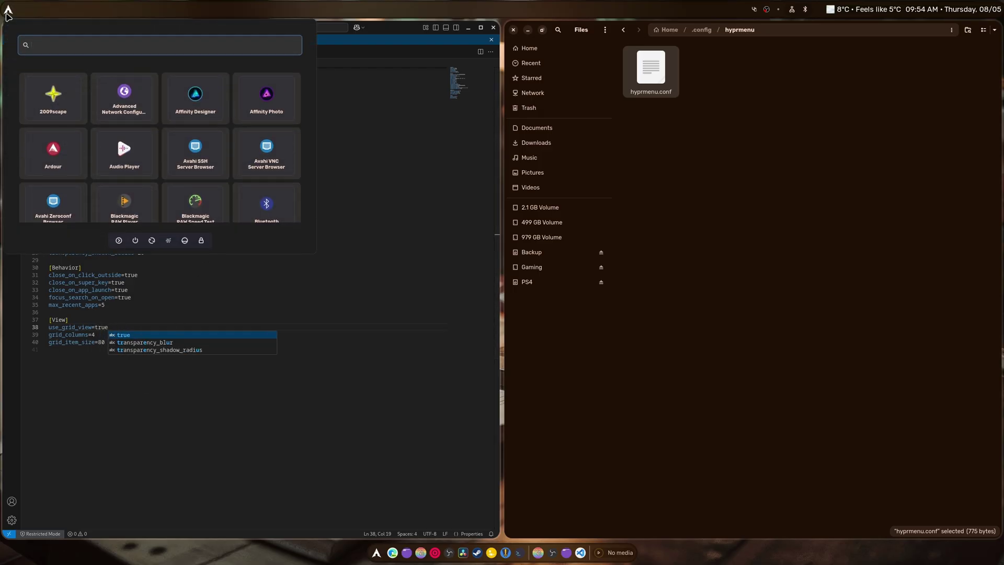
pyautogui.click(7, 13)
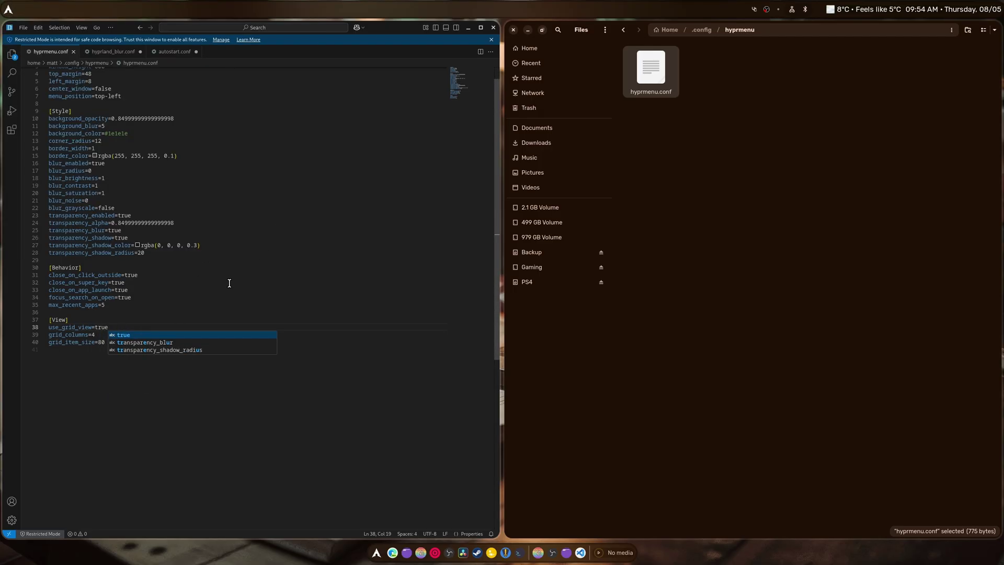
# Step: Make the border_color on line 15 fully transparent and preview the launcher
pyautogui.scroll(1, 230, 283)
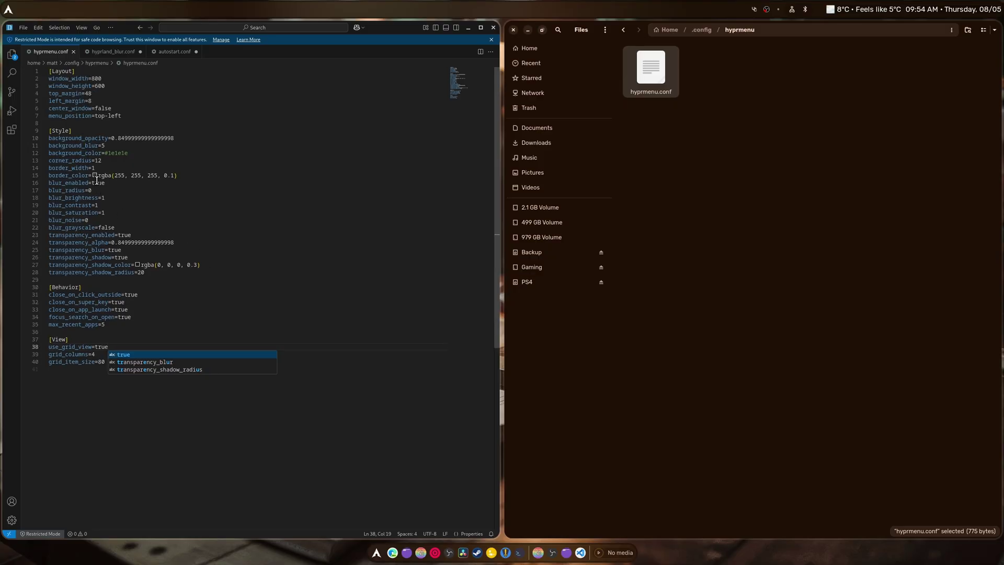
pyautogui.moveTo(94, 176)
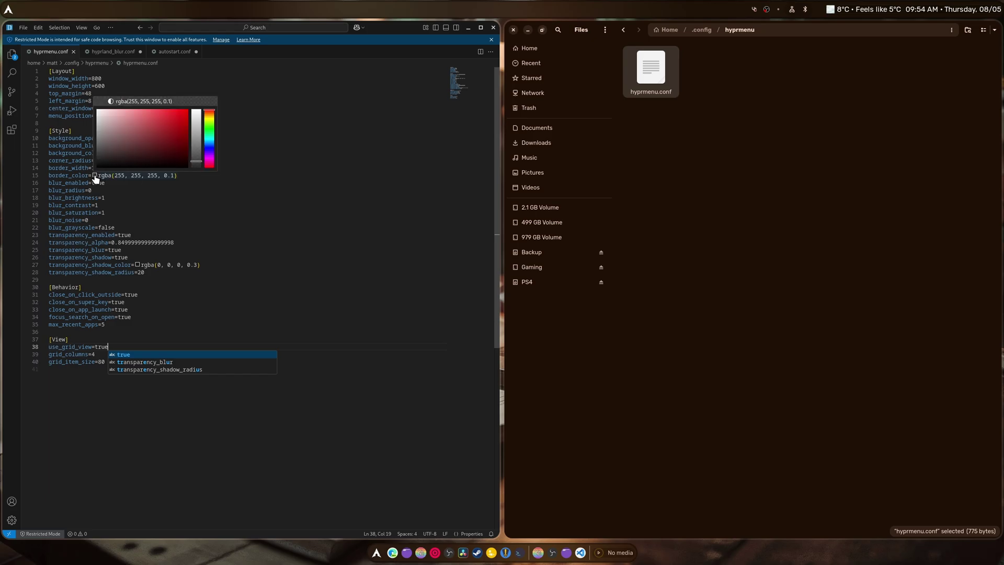
pyautogui.click(11, 10)
pyautogui.click(11, 11)
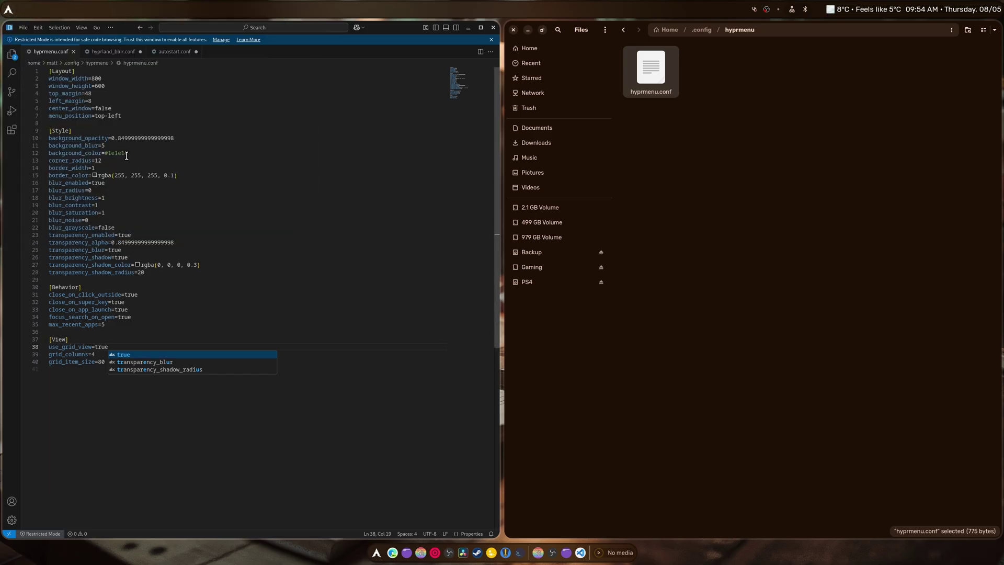
pyautogui.moveTo(96, 178)
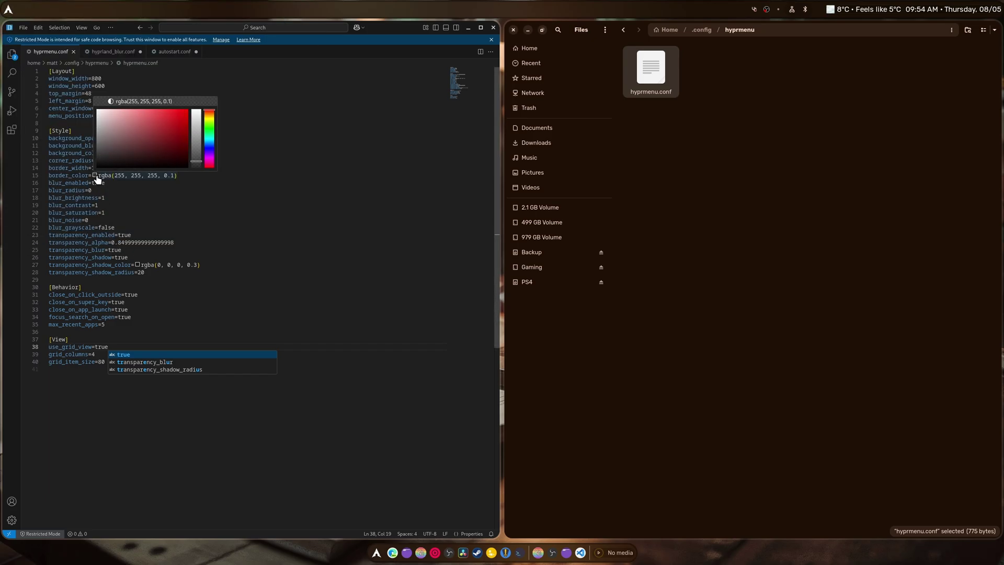
pyautogui.moveTo(196, 164); pyautogui.dragTo(105, 173)
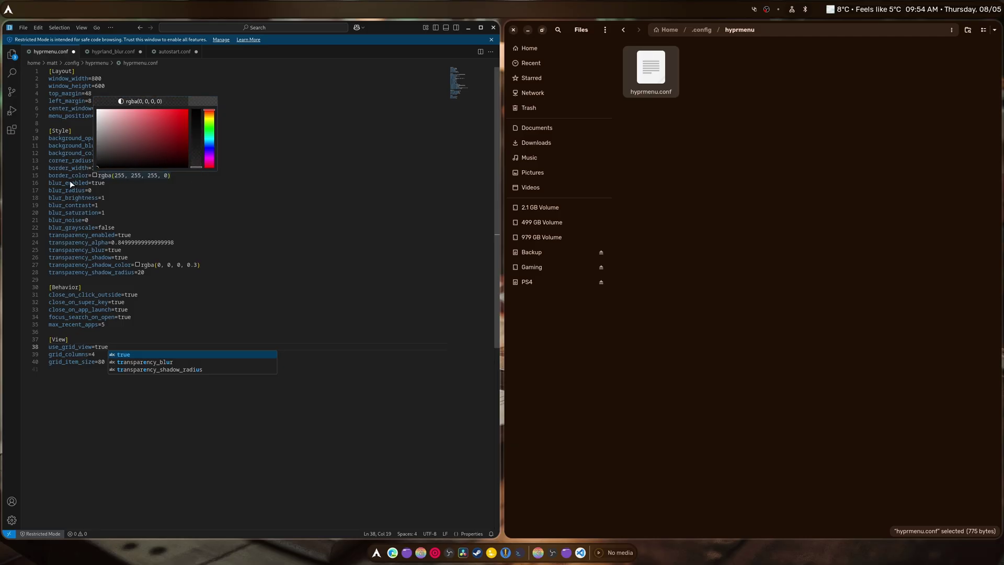
pyautogui.click(8, 10)
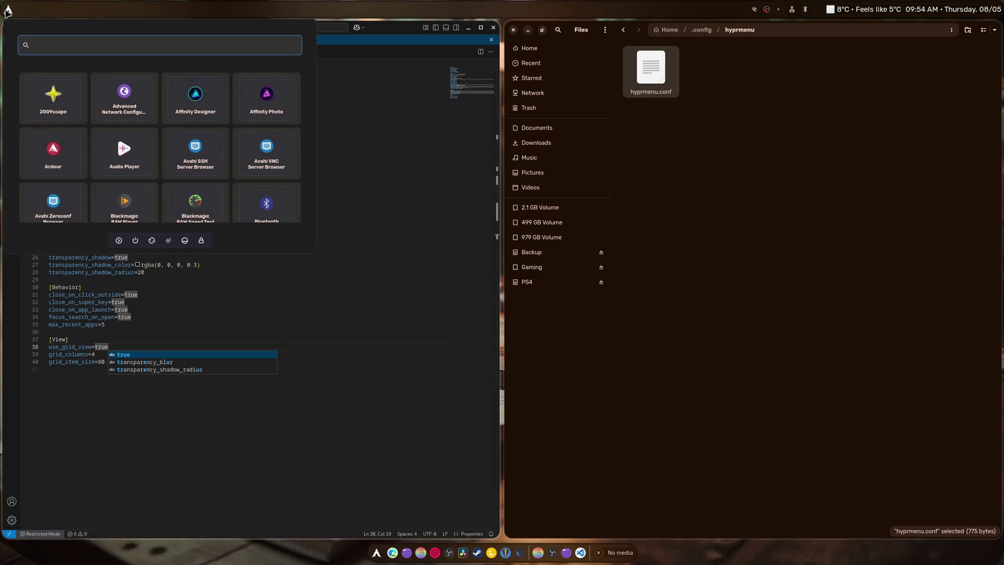
pyautogui.click(8, 10)
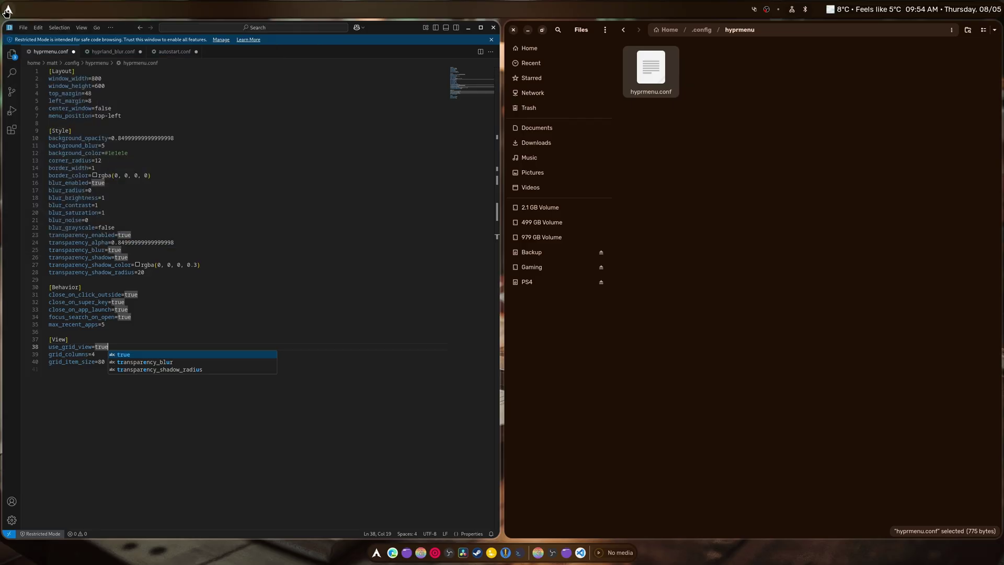
# Step: Set border_color to opaque black, rgb(0, 0, 0), and preview the border
pyautogui.click(96, 175)
pyautogui.moveTo(197, 157); pyautogui.dragTo(87, 78)
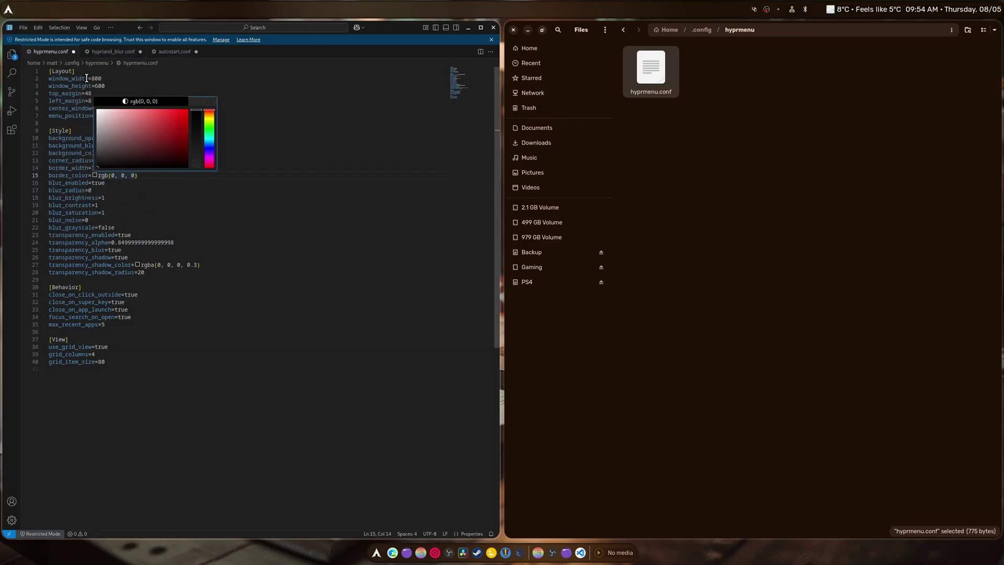
pyautogui.click(7, 15)
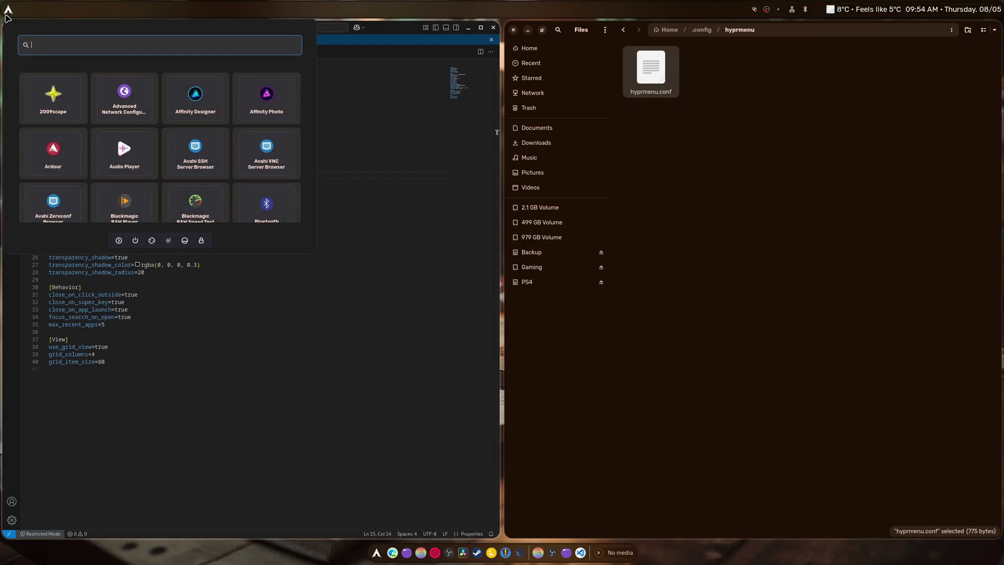
# Step: Change border_width on line 14 from 1 to 3, save, and preview
pyautogui.click(7, 15)
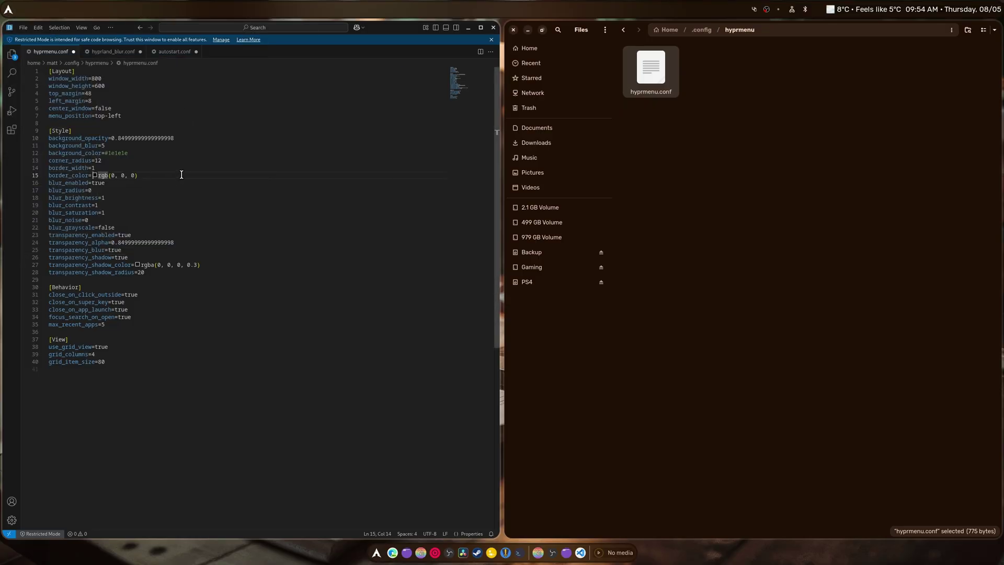
pyautogui.moveTo(96, 175)
pyautogui.click(102, 168)
pyautogui.moveTo(120, 177)
pyautogui.press('BackSpace')
pyautogui.write('3')
pyautogui.hotkey('ctrl', 's')
pyautogui.click(9, 11)
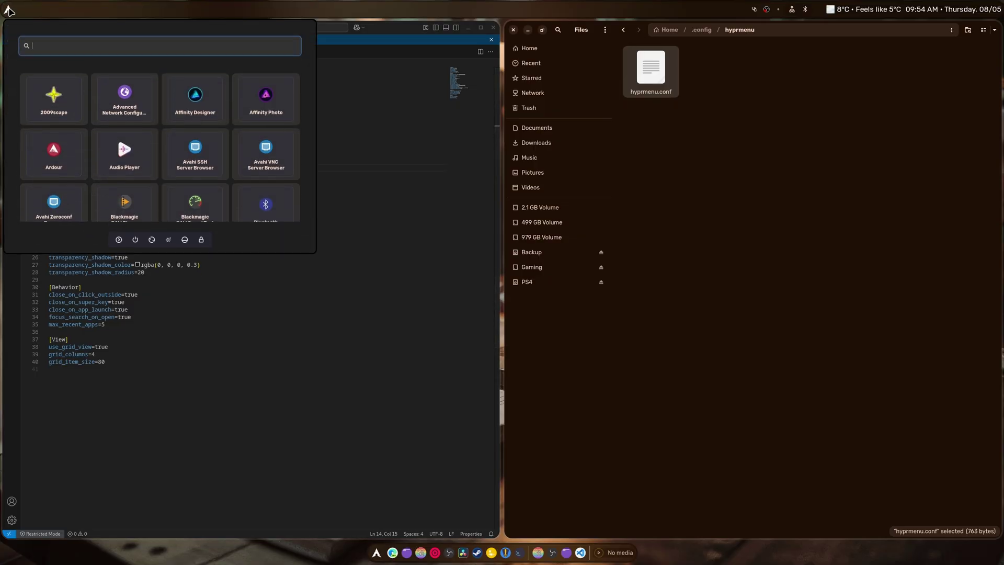
pyautogui.click(10, 11)
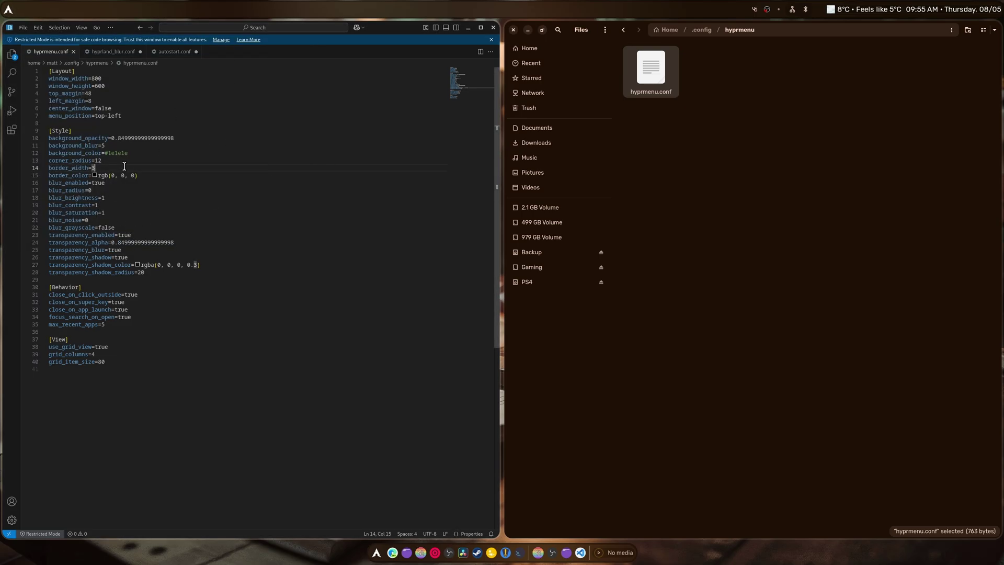
# Step: Delete the #1e1e1e background_color value on line 12 and preview the launcher
pyautogui.moveTo(126, 152); pyautogui.dragTo(105, 152)
pyautogui.click(128, 154)
pyautogui.press('BackSpace')
pyautogui.press('BackSpace')
pyautogui.press('BackSpace')
pyautogui.press('BackSpace')
pyautogui.click(7, 12)
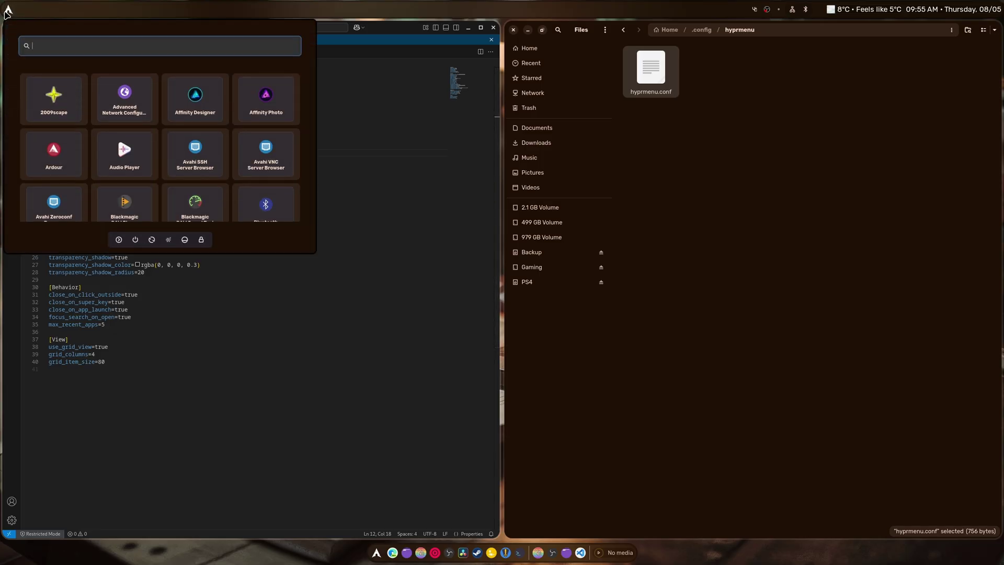
pyautogui.click(7, 11)
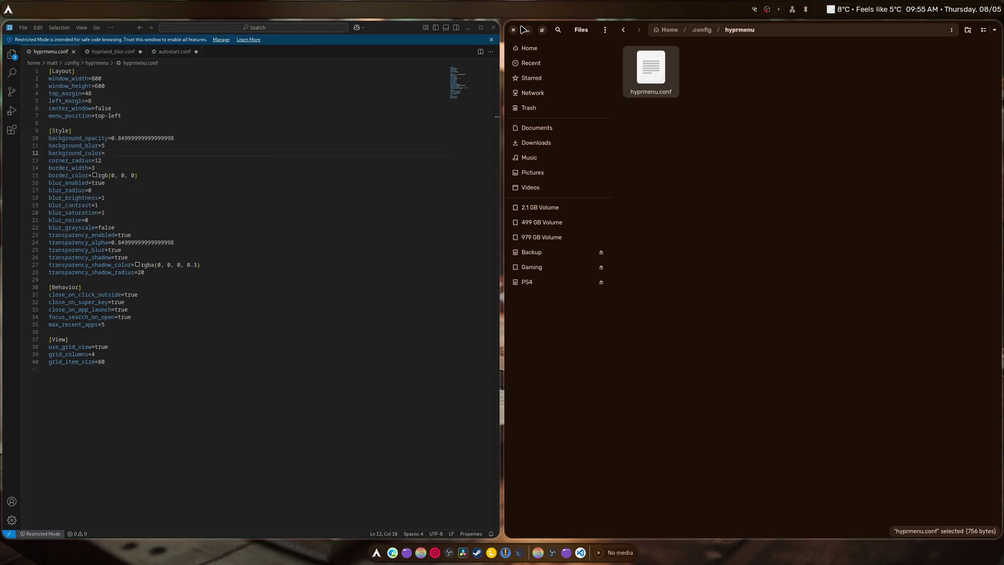
# Step: Close the Code - OSS and Files windows to reveal the desktop
pyautogui.click(492, 28)
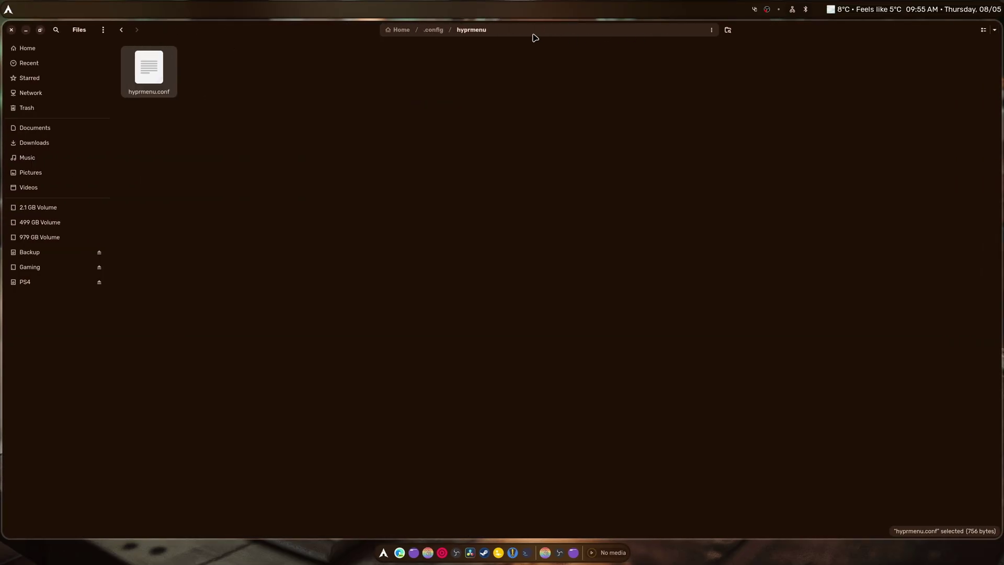
pyautogui.click(16, 29)
pyautogui.click(9, 11)
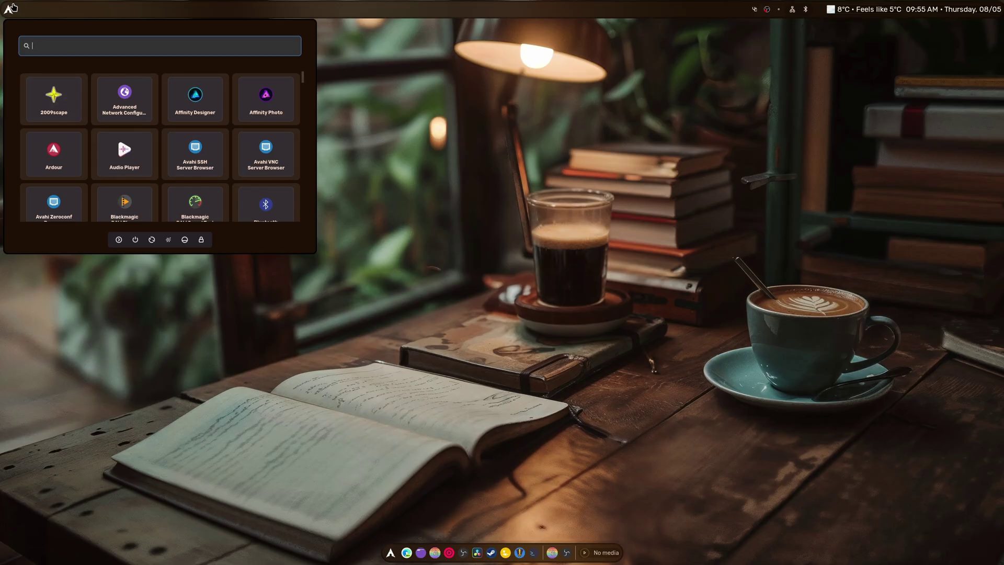
pyautogui.click(10, 8)
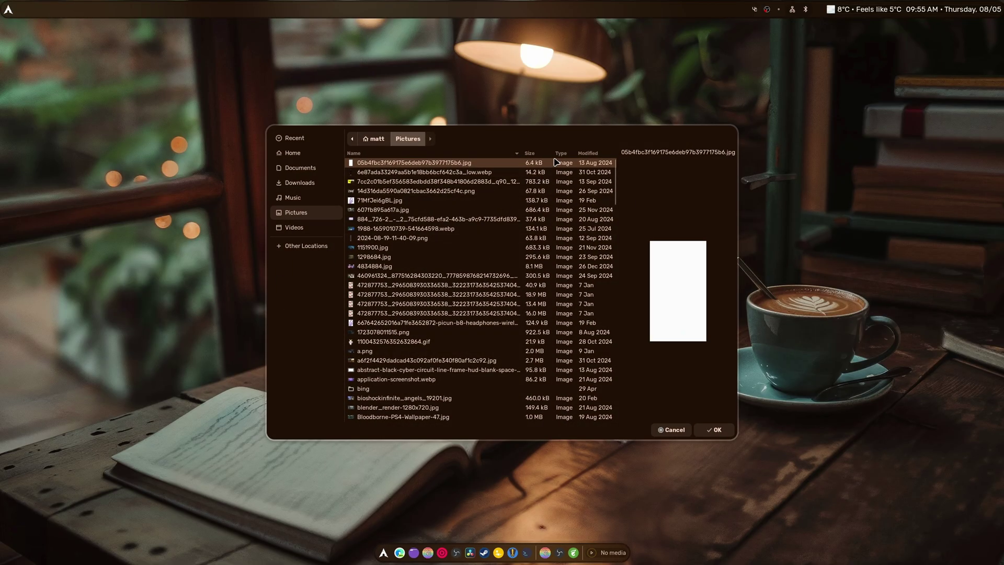
# Step: Choose Beach-Dark.png from wallpapers/Dynamic-Wallpapers/Dark as the desktop wallpaper
pyautogui.click(561, 153)
pyautogui.doubleClick(371, 332)
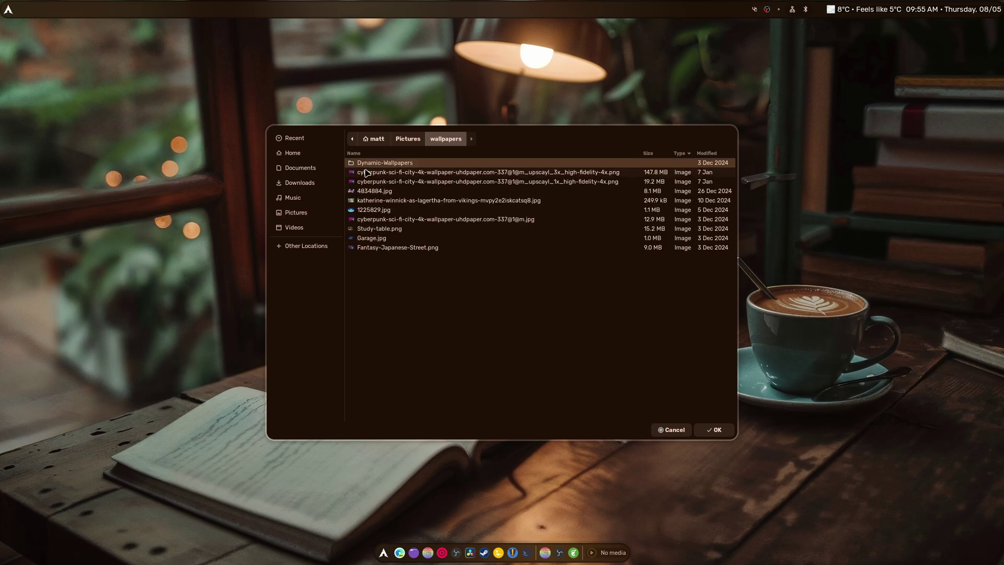
pyautogui.doubleClick(364, 163)
pyautogui.doubleClick(363, 172)
pyautogui.doubleClick(366, 167)
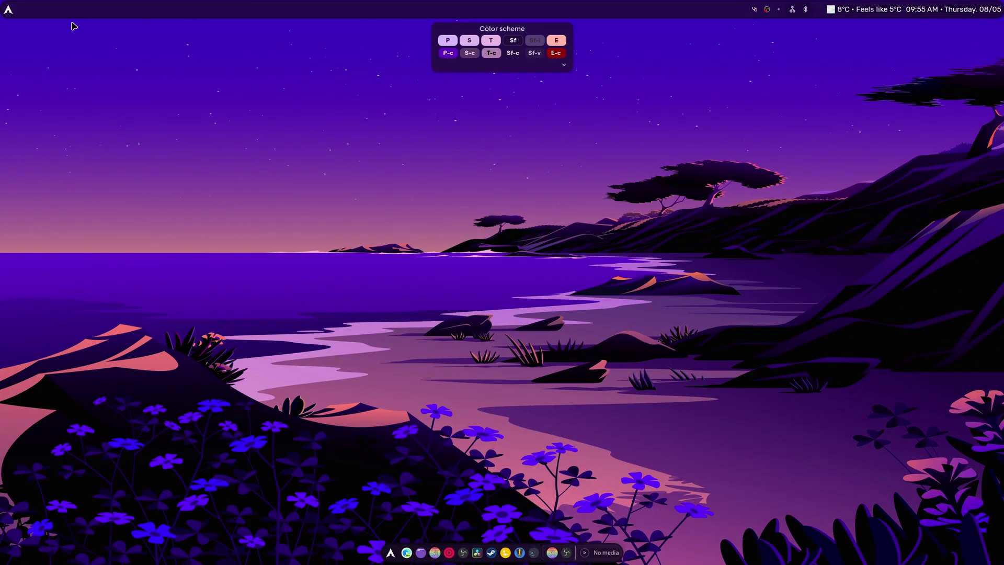
# Step: Open the launcher over the new wallpaper, launch btop++ from the grid, then quit it
pyautogui.click(12, 12)
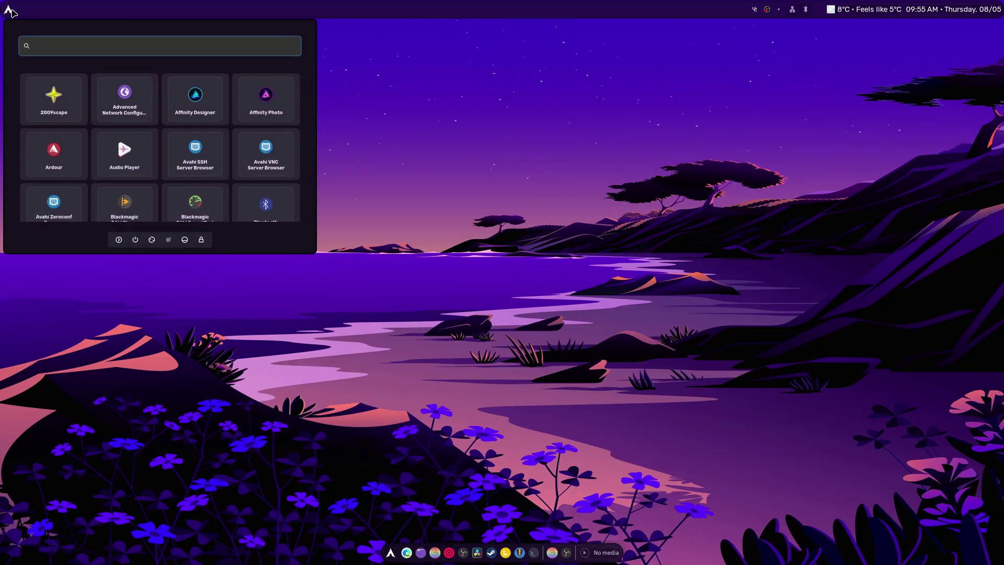
pyautogui.click(11, 11)
pyautogui.click(12, 11)
pyautogui.click(11, 12)
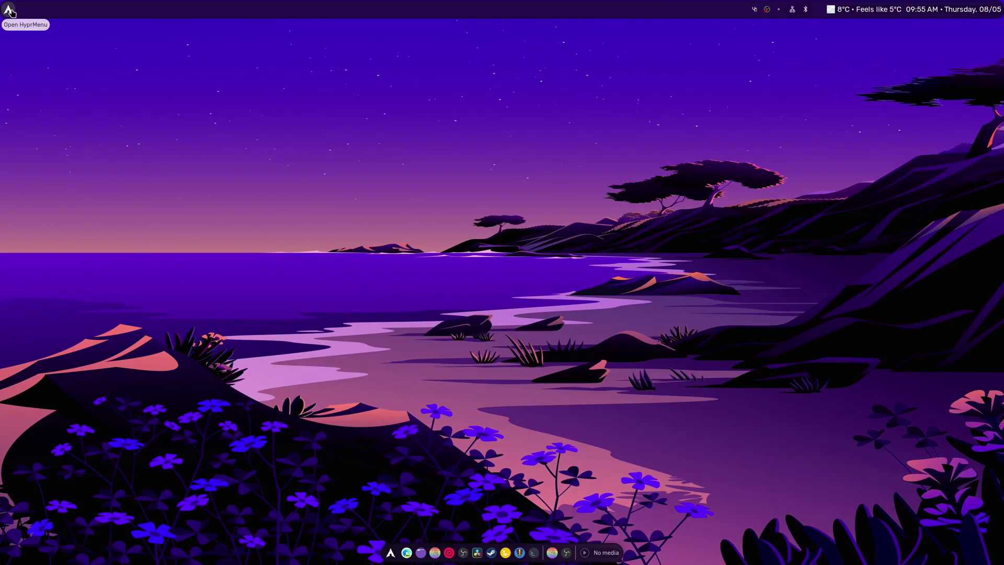
pyautogui.click(11, 12)
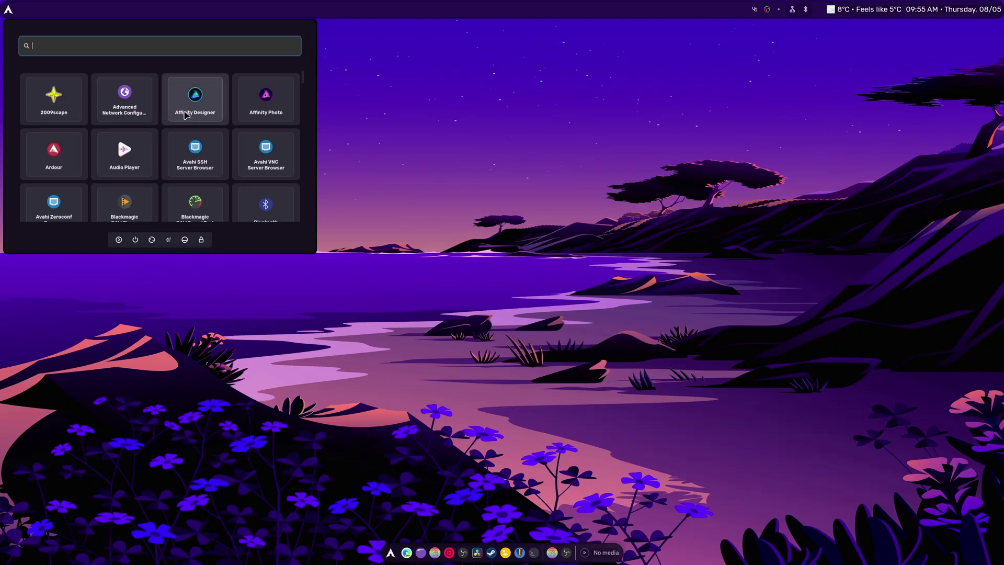
pyautogui.scroll(-2, 195, 104)
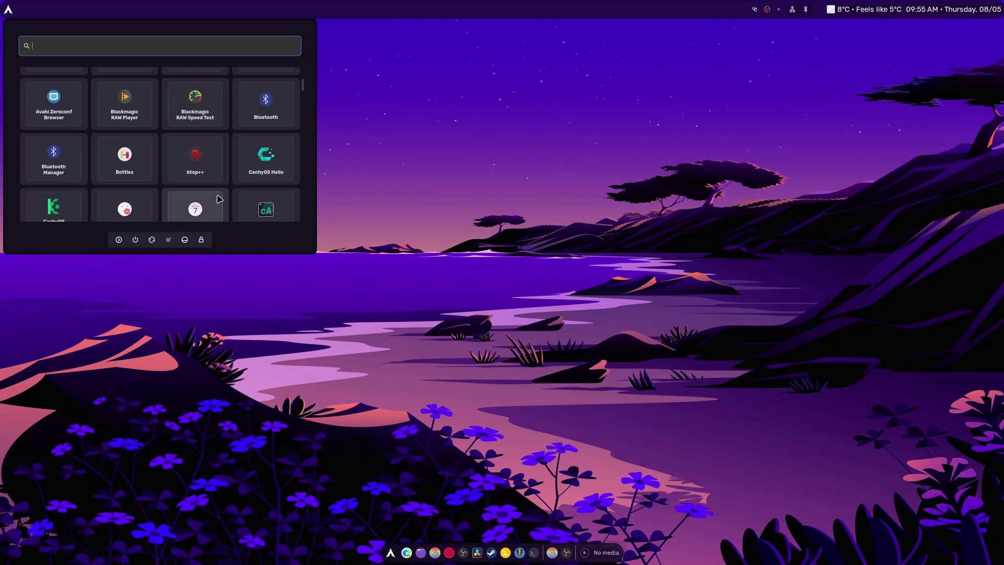
pyautogui.click(210, 176)
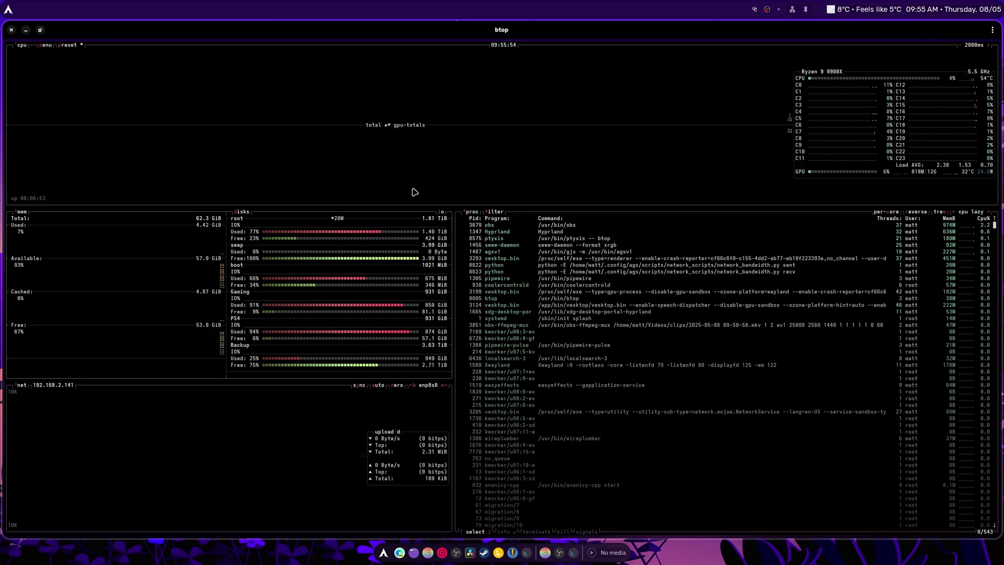
pyautogui.press('q')
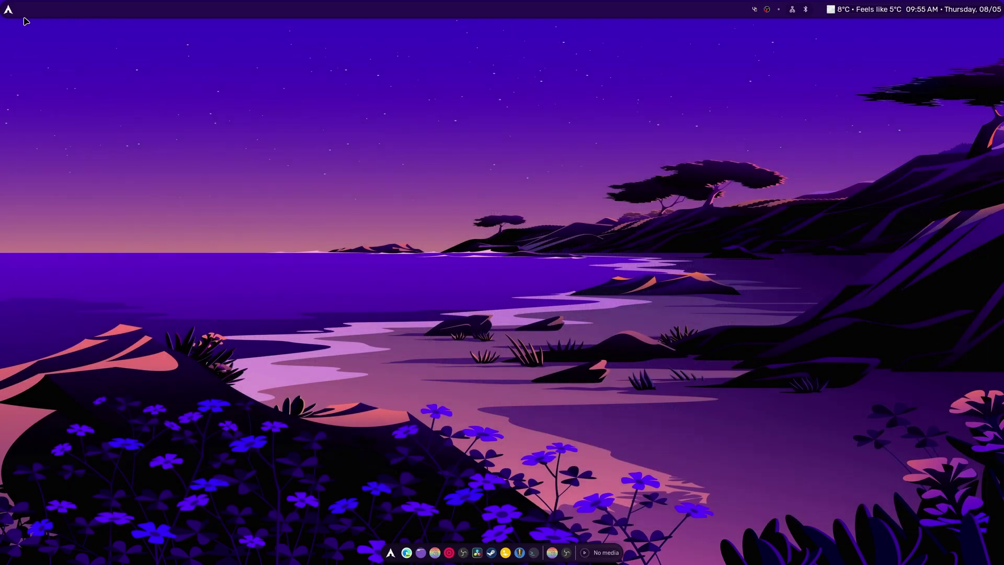
# Step: Reopen the launcher, scroll the app grid, then close and reopen it
pyautogui.click(8, 9)
pyautogui.scroll(-1, 178, 184)
pyautogui.scroll(-4, 179, 184)
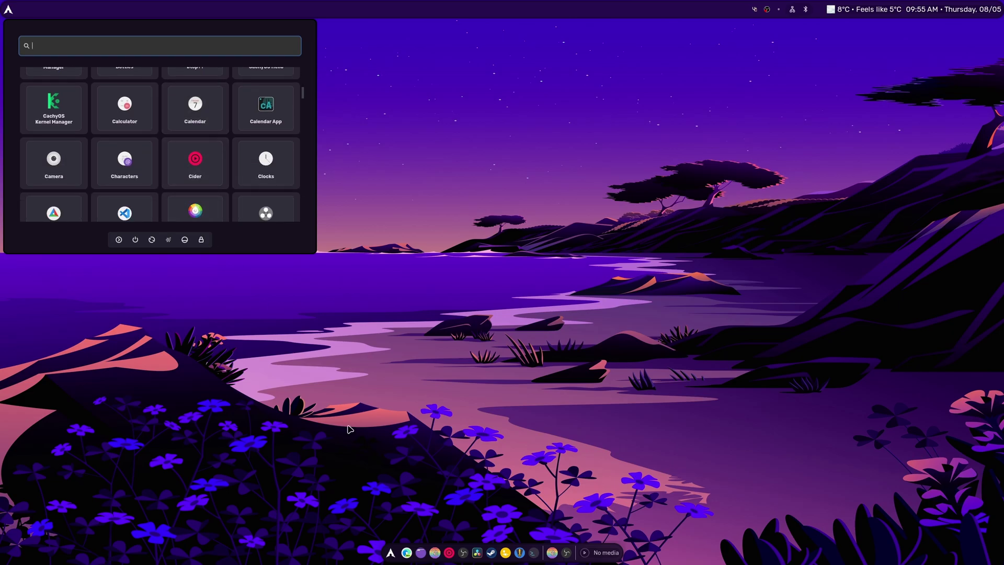
pyautogui.click(301, 356)
pyautogui.click(390, 552)
# Step: Open the btop then btop-qt folders from Home in Files
pyautogui.click(419, 550)
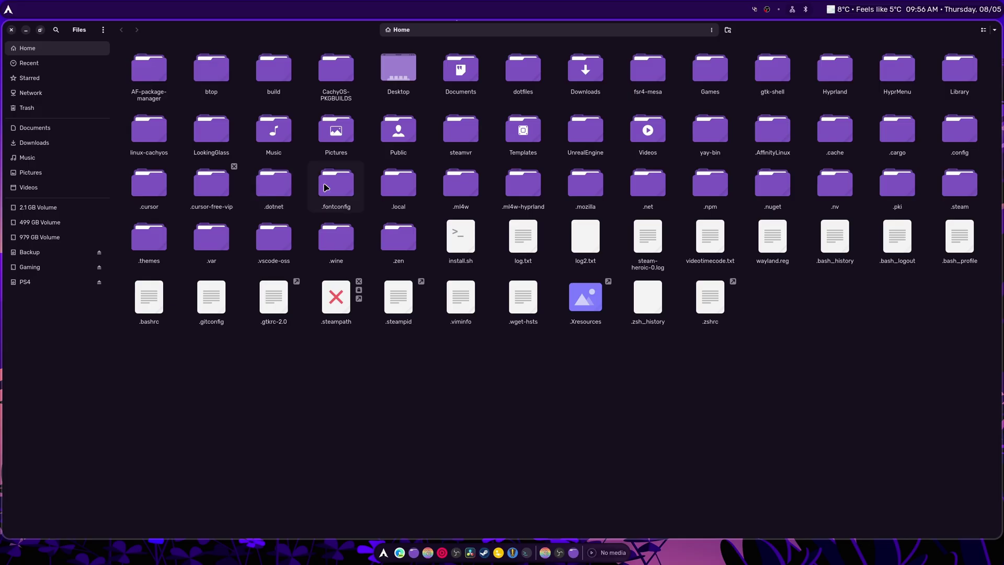
pyautogui.doubleClick(203, 82)
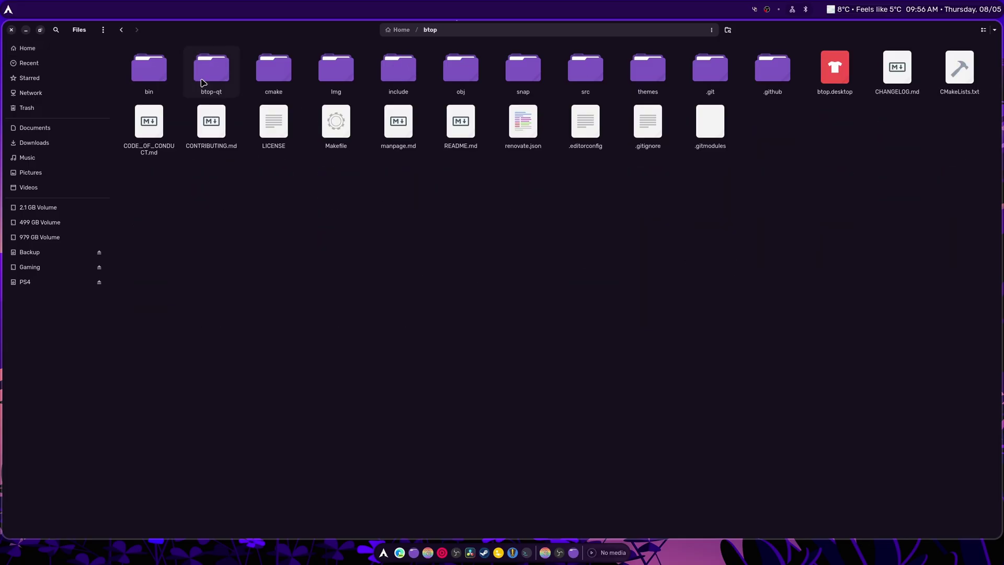
pyautogui.doubleClick(203, 82)
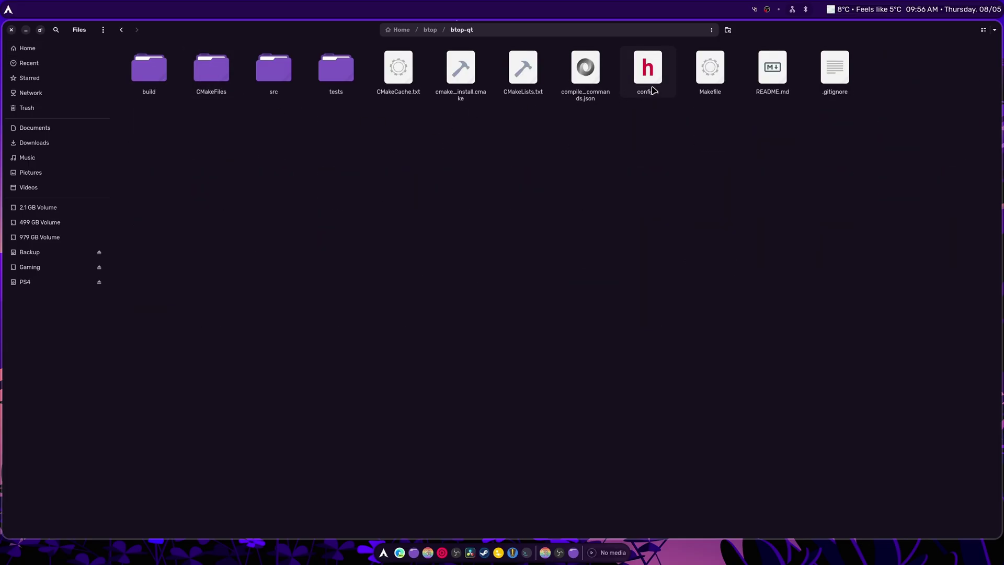
# Step: Peek at the Makefile in Vim, then run btop-qt from the build folder
pyautogui.rightClick(700, 84)
pyautogui.press('Return')
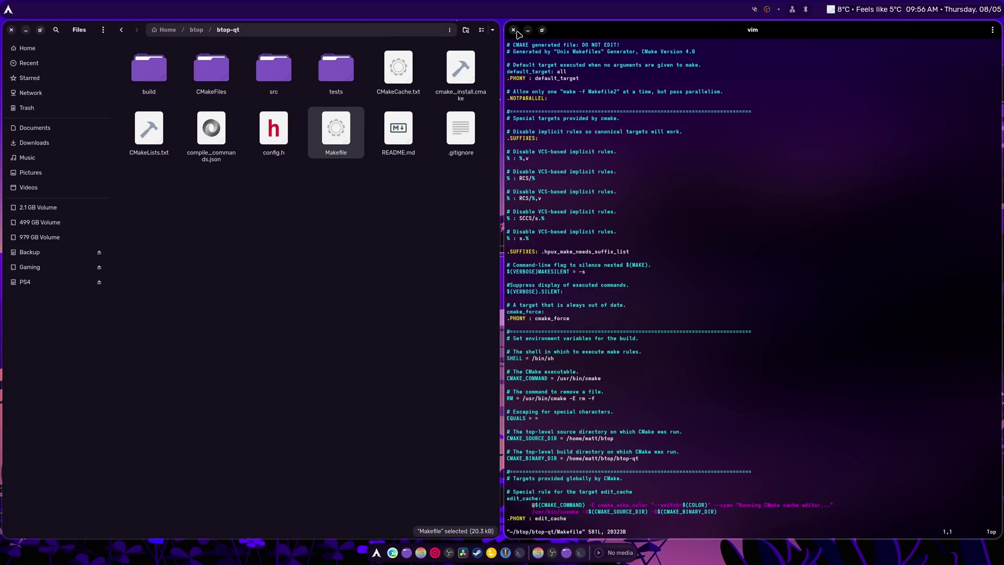
pyautogui.press('super+q')
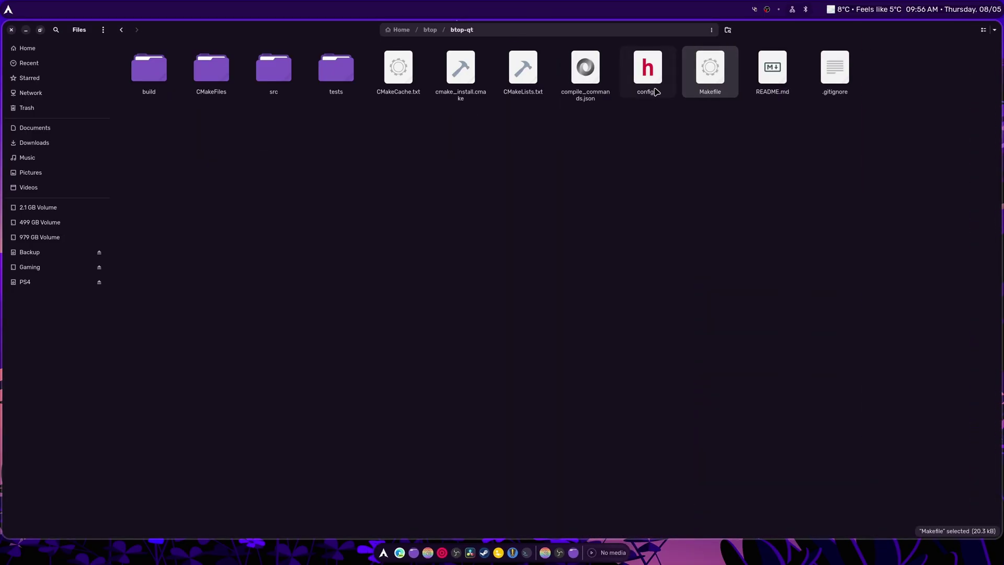
pyautogui.doubleClick(159, 73)
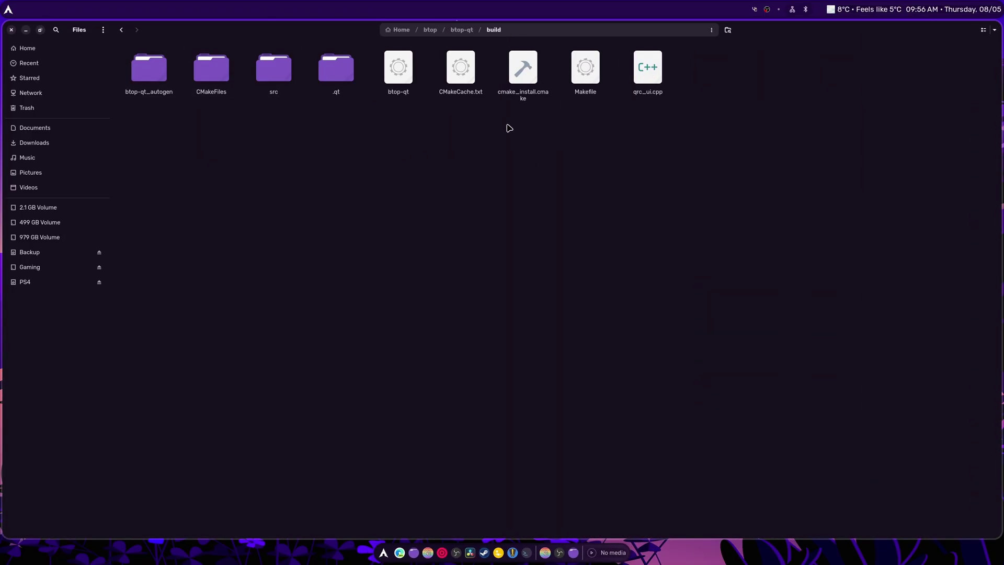
pyautogui.rightClick(398, 76)
# Step: Launch btop-qt full screen and browse the process list, keeping the Name sort order
pyautogui.click(407, 82)
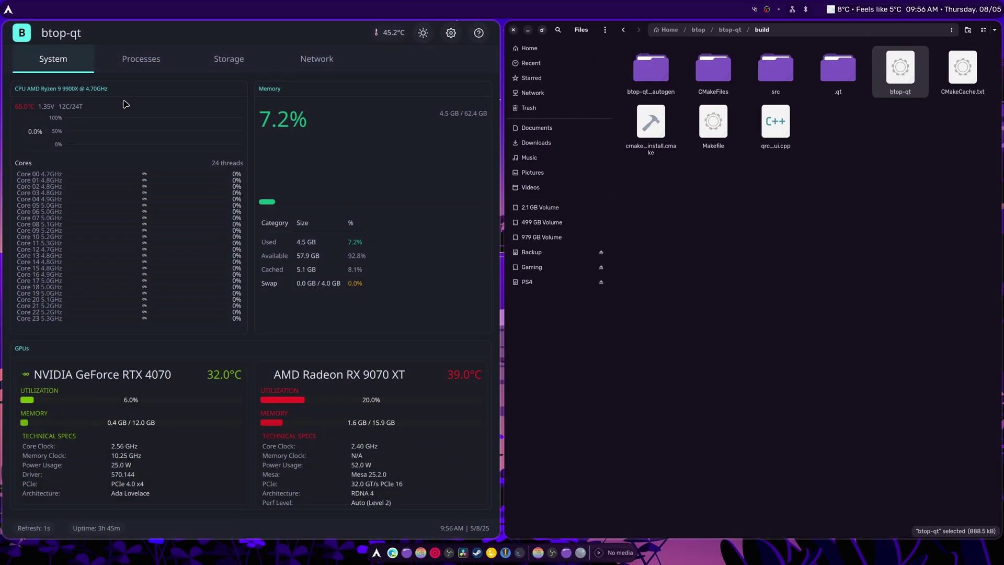
pyautogui.press('super+f')
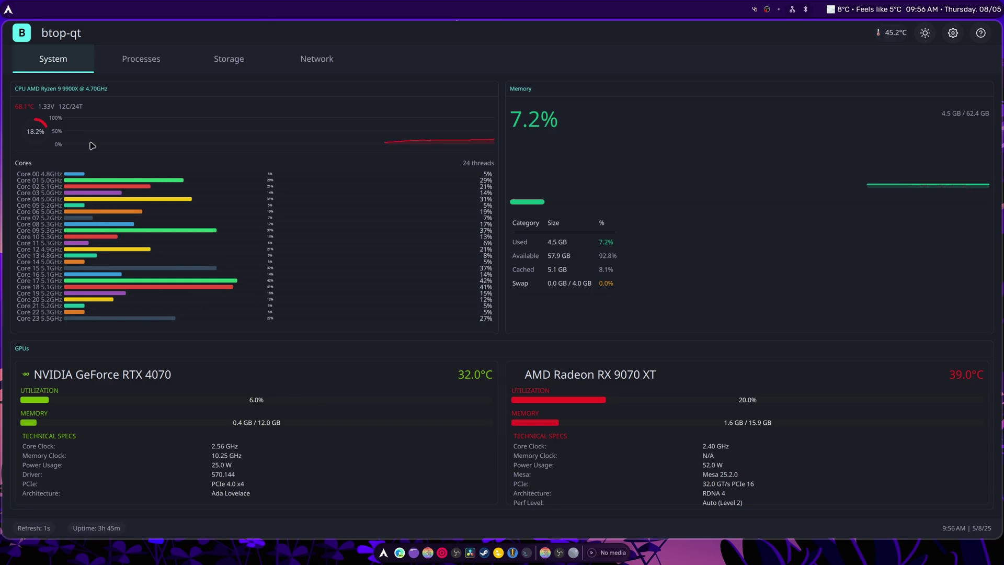
pyautogui.click(141, 60)
pyautogui.scroll(-15, 260, 342)
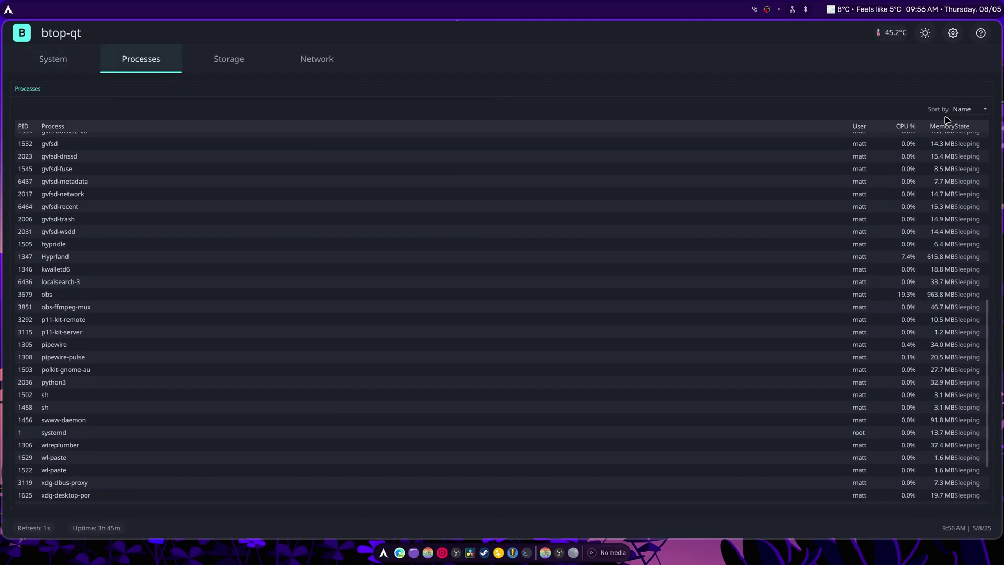
pyautogui.click(968, 109)
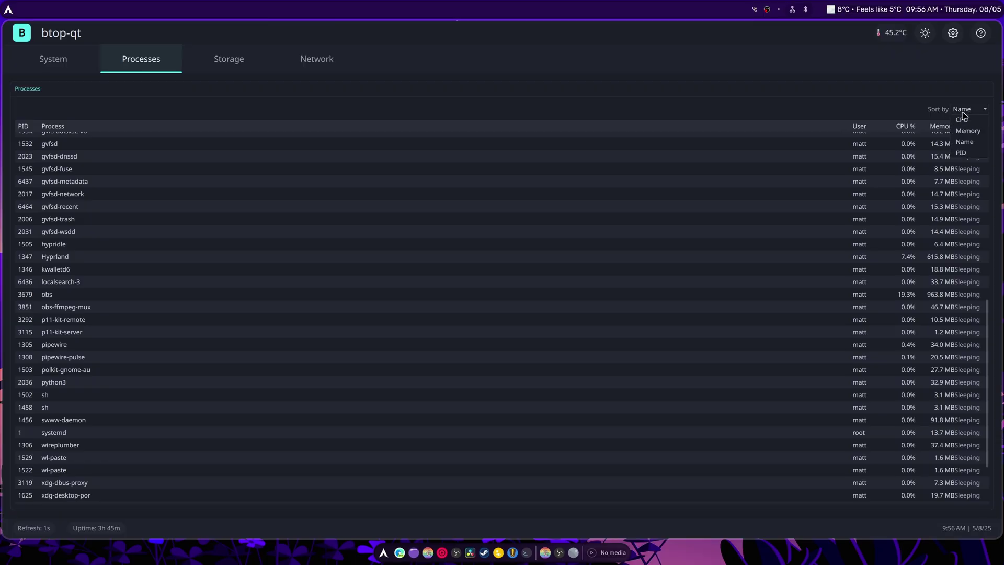
pyautogui.click(964, 141)
pyautogui.scroll(2, 144, 183)
pyautogui.scroll(8, 147, 204)
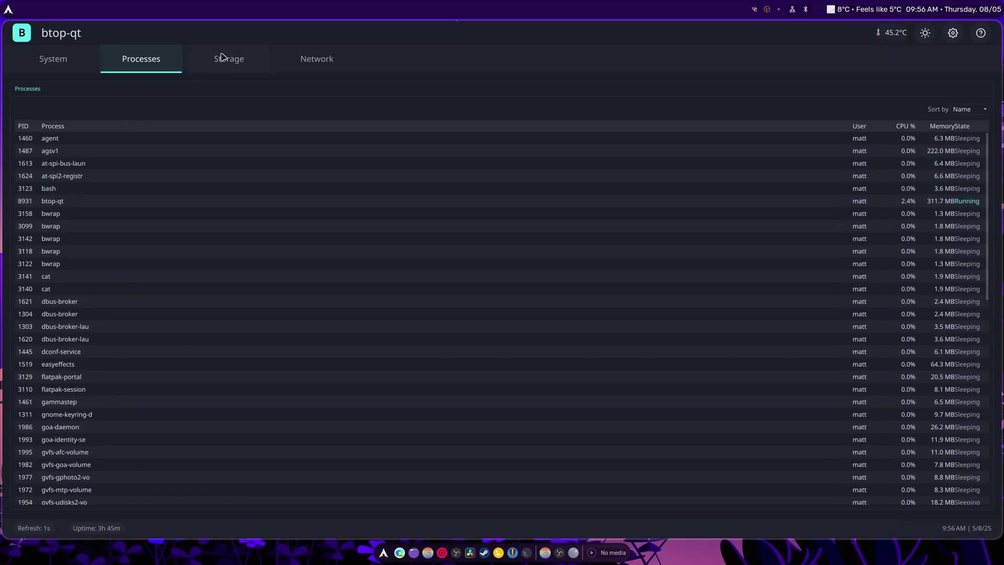
# Step: View the Storage and Network details, then return to the System overview
pyautogui.click(222, 58)
pyautogui.click(316, 65)
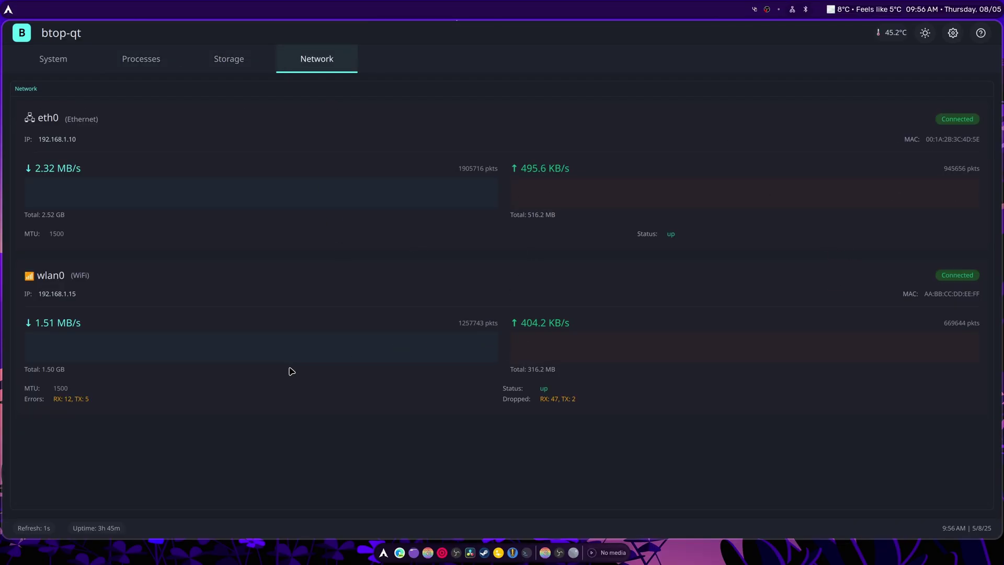
pyautogui.click(80, 67)
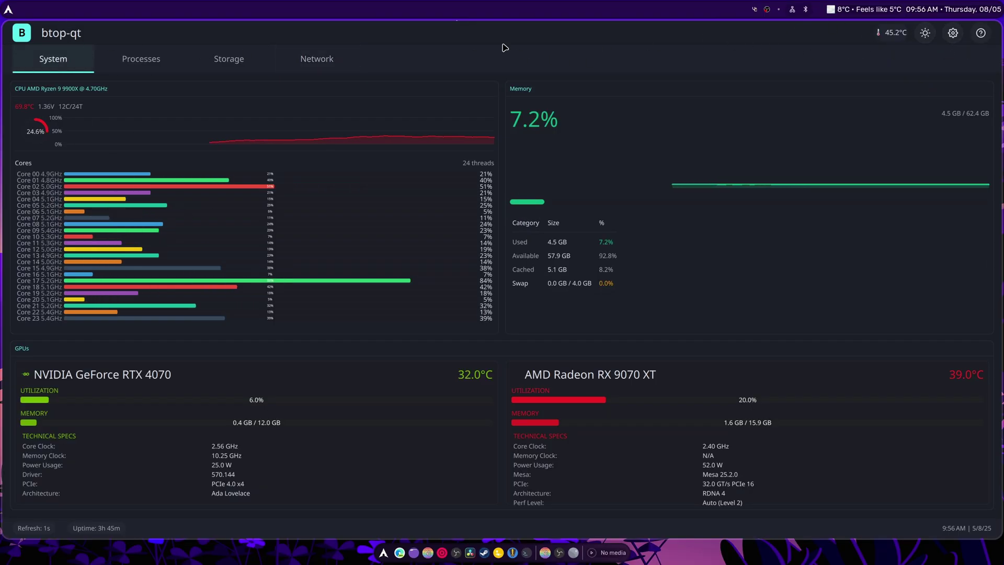
pyautogui.press('super+q')
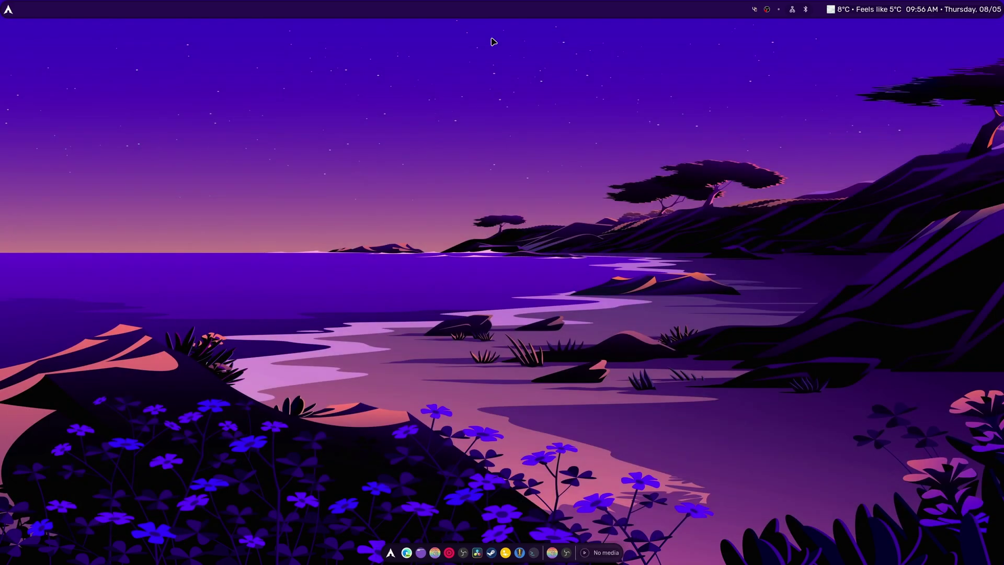
pyautogui.click(12, 8)
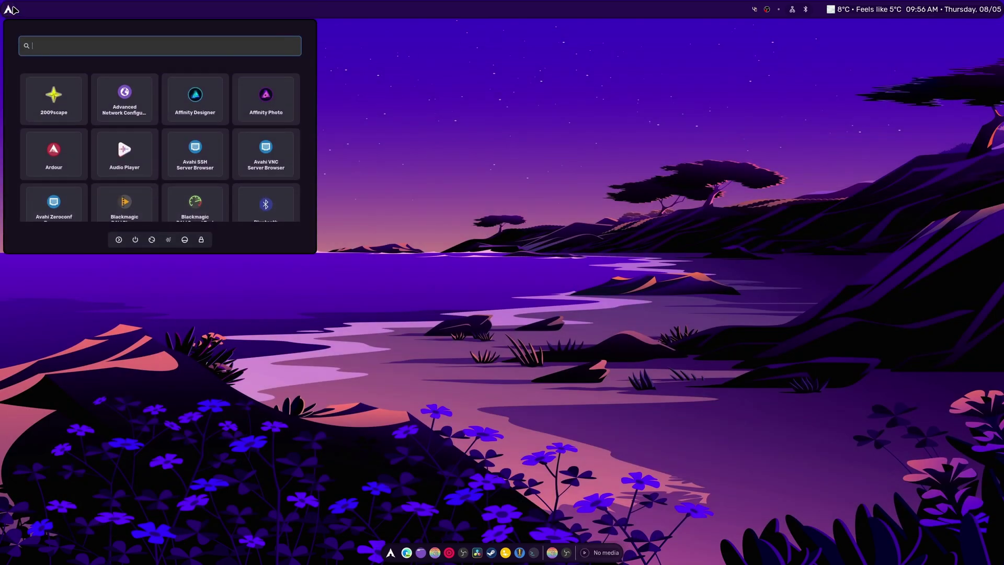
pyautogui.click(12, 8)
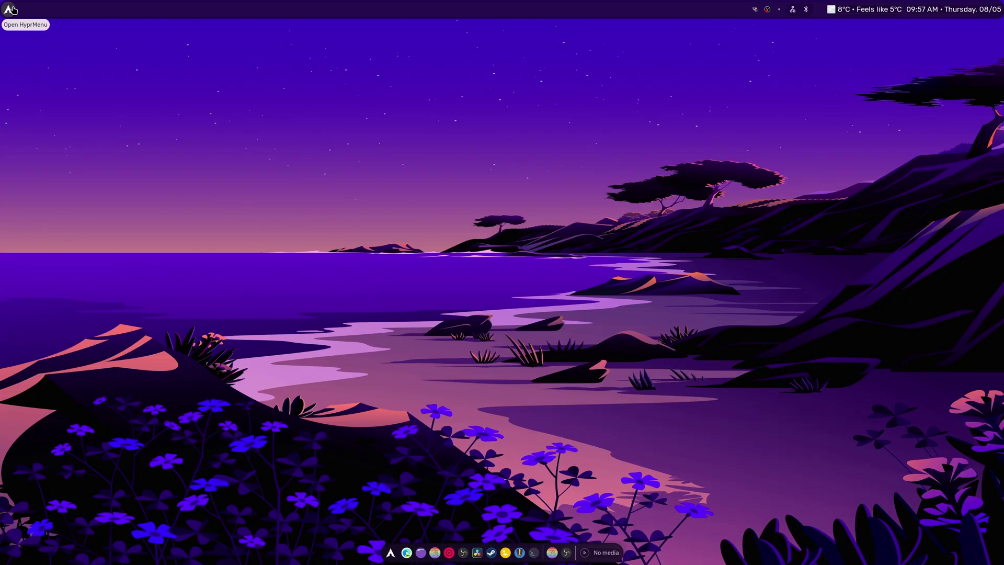
pyautogui.click(12, 8)
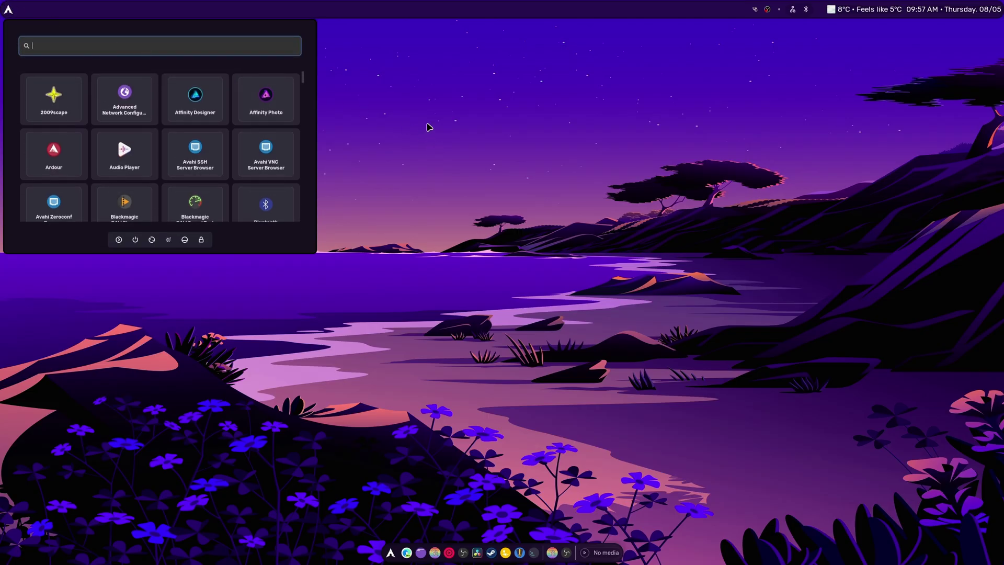
pyautogui.click(428, 127)
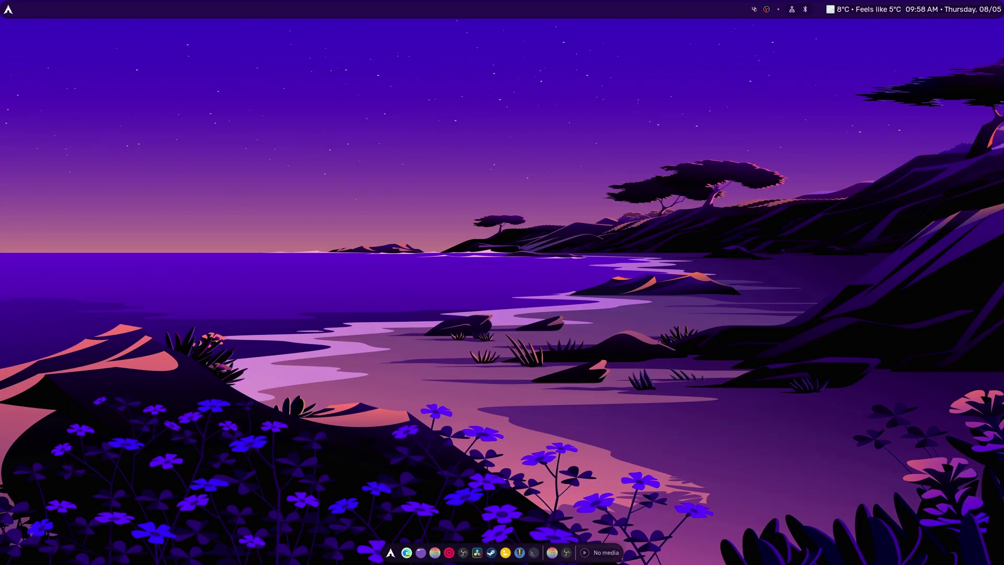
# Step: Open the HyprMenu source folder in Files and start a Ptyxis terminal there
pyautogui.click(421, 552)
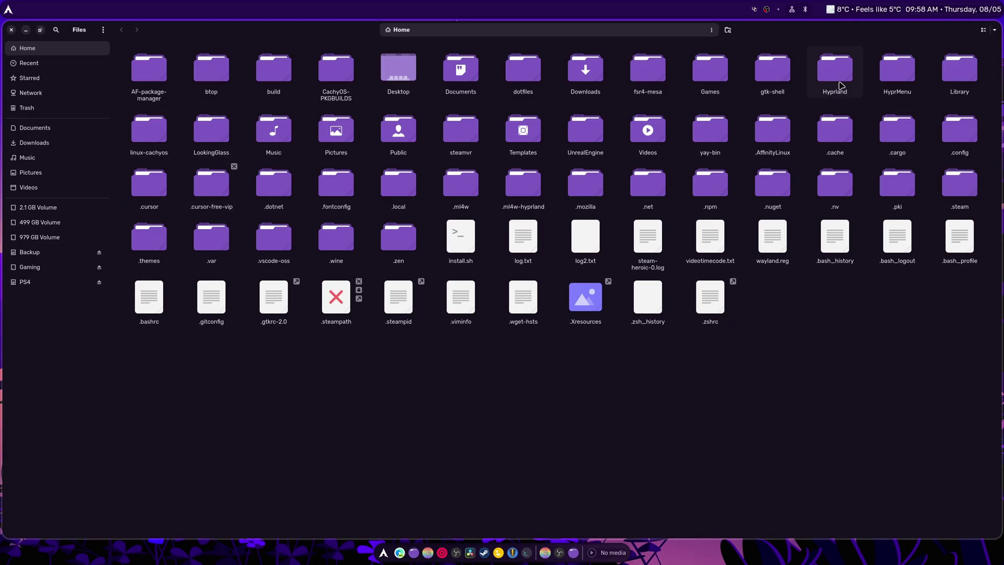
pyautogui.doubleClick(897, 70)
pyautogui.rightClick(359, 160)
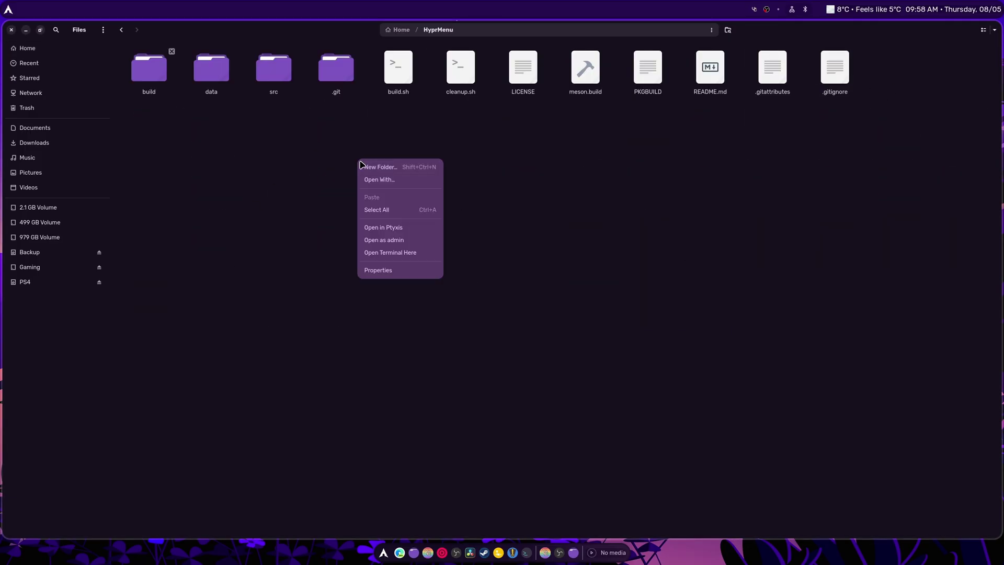
pyautogui.click(410, 229)
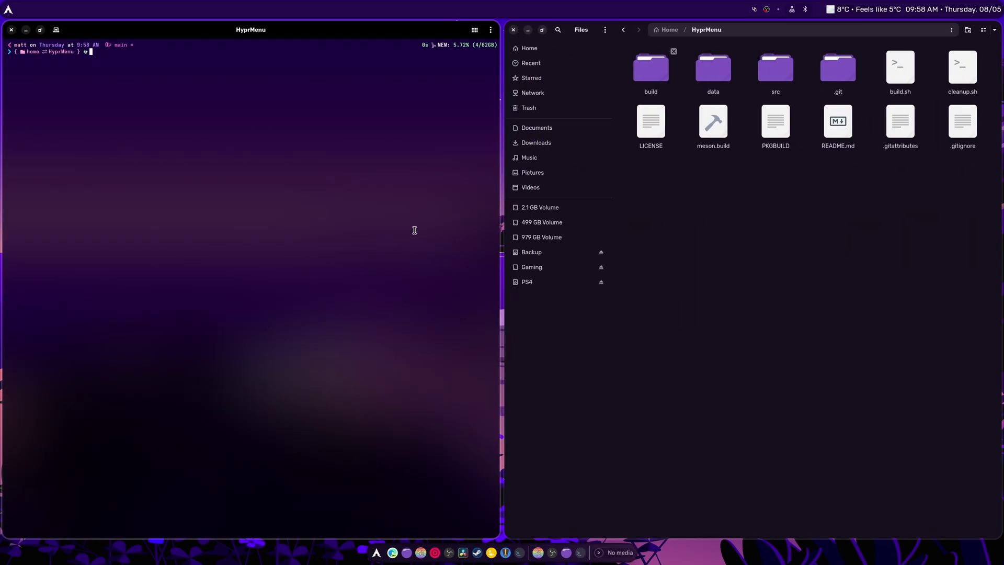
# Step: Run sudo ./build.sh --install, then close the terminal and Files
pyautogui.write('SUDO ./BU')
pyautogui.press('BackSpace')
pyautogui.press('BackSpace')
pyautogui.press('BackSpace')
pyautogui.press('BackSpace')
pyautogui.press('BackSpace')
pyautogui.press('BackSpace')
pyautogui.press('BackSpace')
pyautogui.press('BackSpace')
pyautogui.press('BackSpace')
pyautogui.write('sudo ./b')
pyautogui.press('Tab')
pyautogui.write('.')
pyautogui.press('Tab')
pyautogui.write('--i')
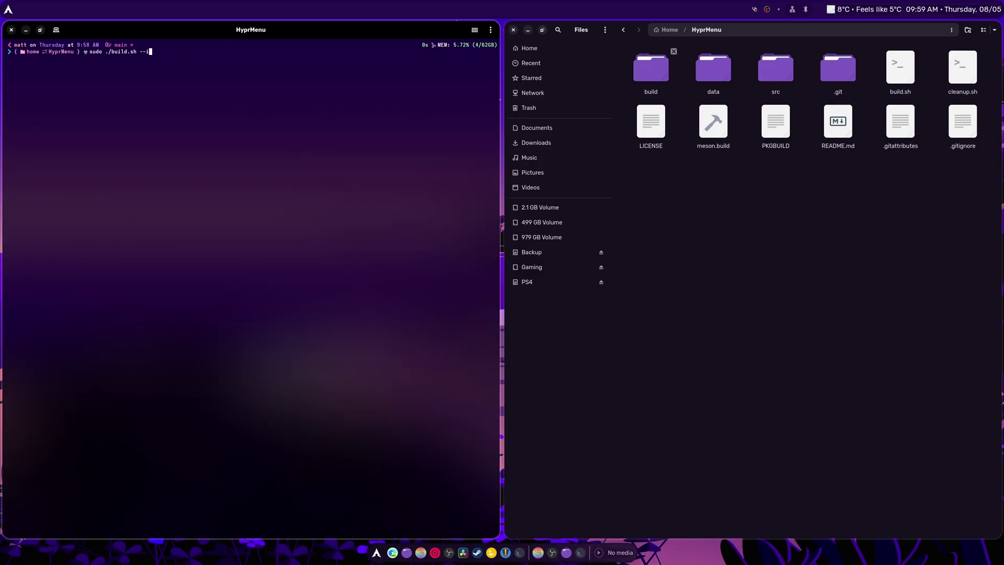
pyautogui.write('nstall')
pyautogui.press('Return')
pyautogui.press('Return')
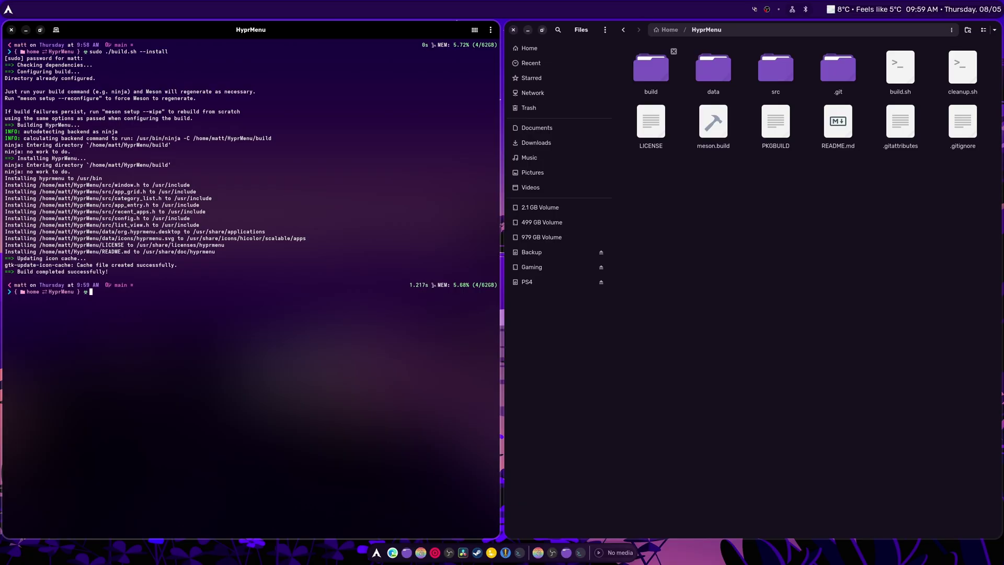
pyautogui.click(11, 30)
pyautogui.press('super+q')
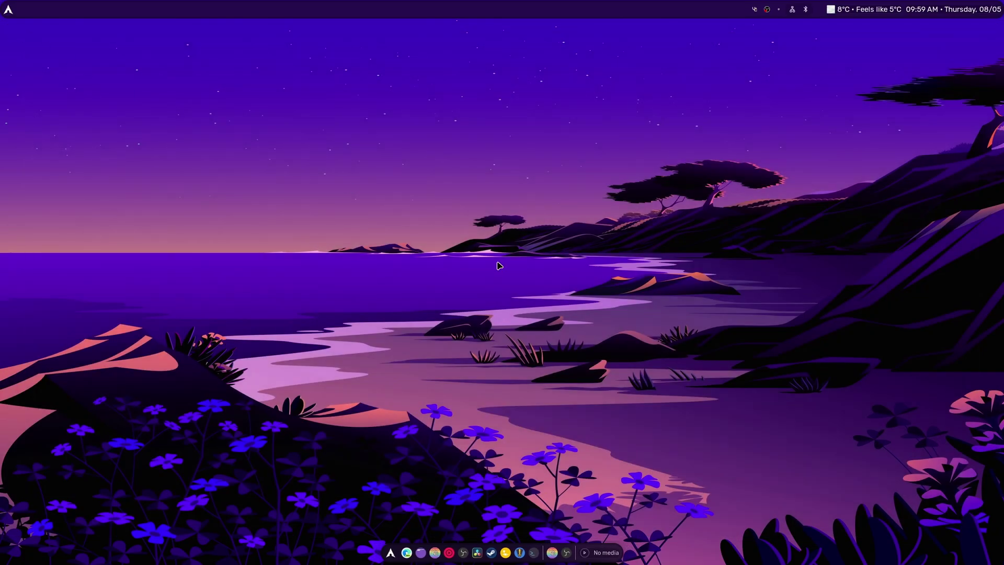